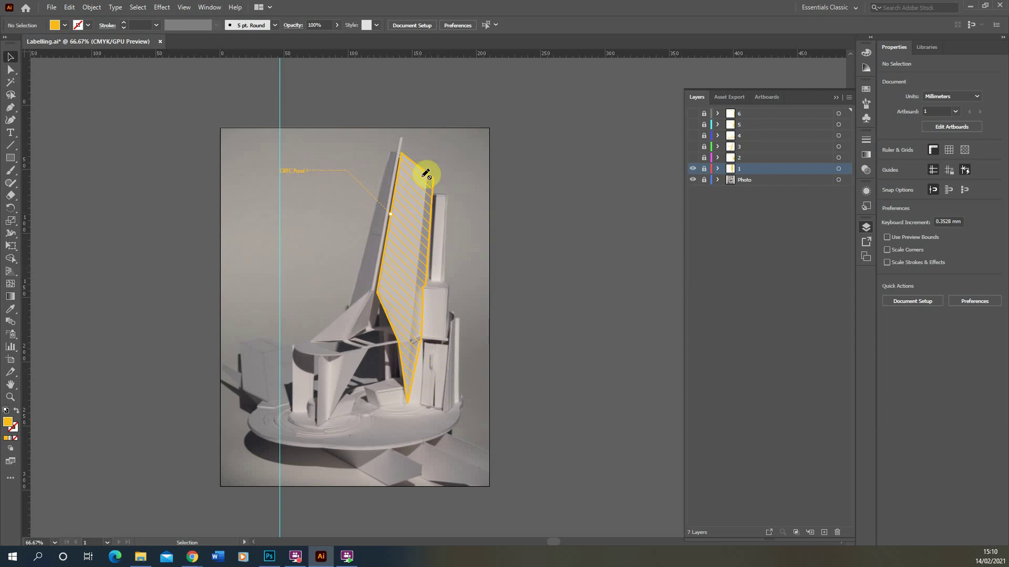
# - Zoom the canvas to 100% over the hatched GRFC Panel 1 annotation
pyautogui.scroll(1, 370, 175)
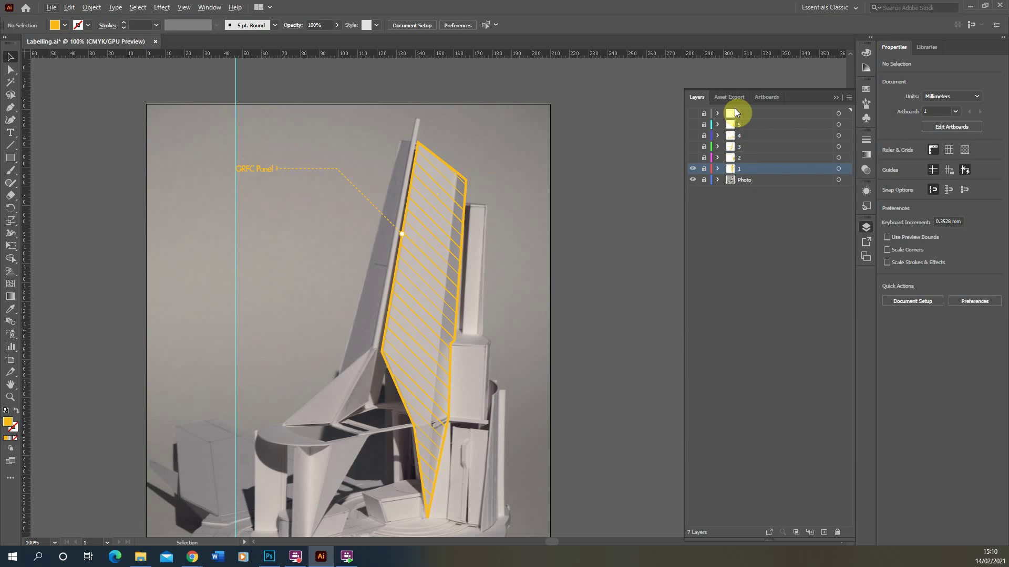
# - Turn on the Storage, Side Panel, Seating, Air Vents and Steel Wall annotation layers
pyautogui.click(692, 158)
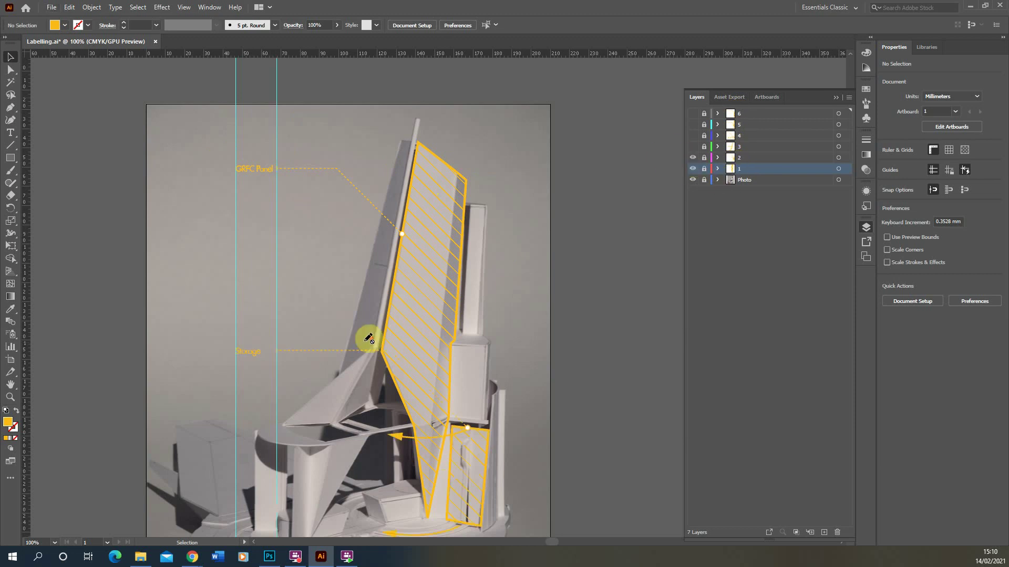
pyautogui.scroll(-1, 368, 339)
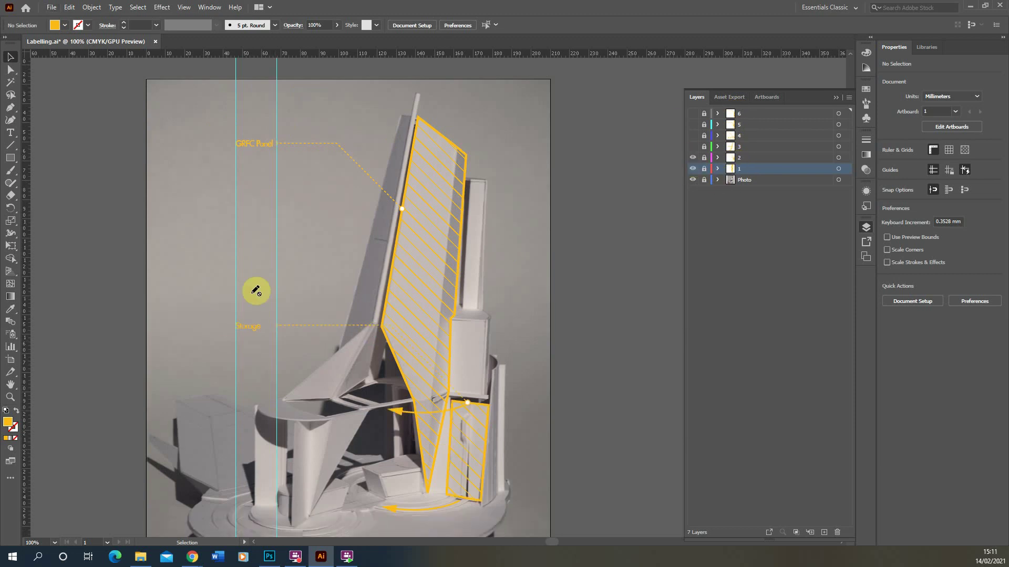
pyautogui.click(692, 148)
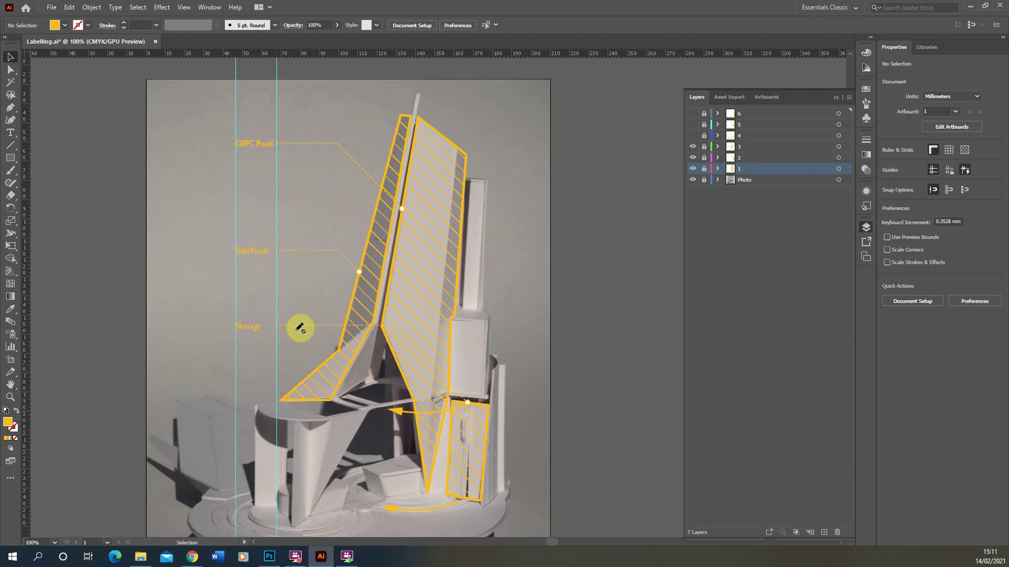
pyautogui.click(692, 136)
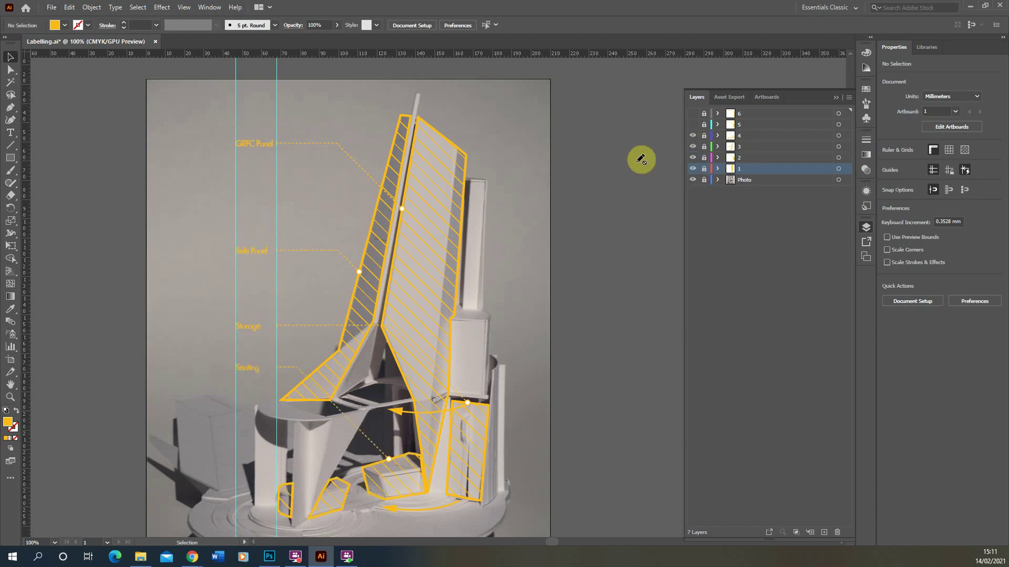
pyautogui.click(693, 125)
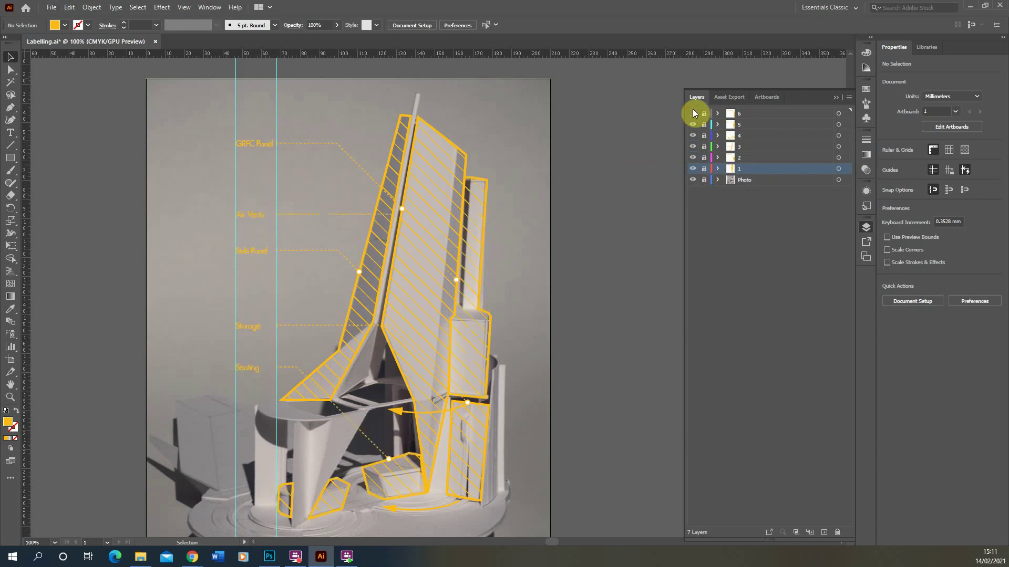
pyautogui.click(693, 114)
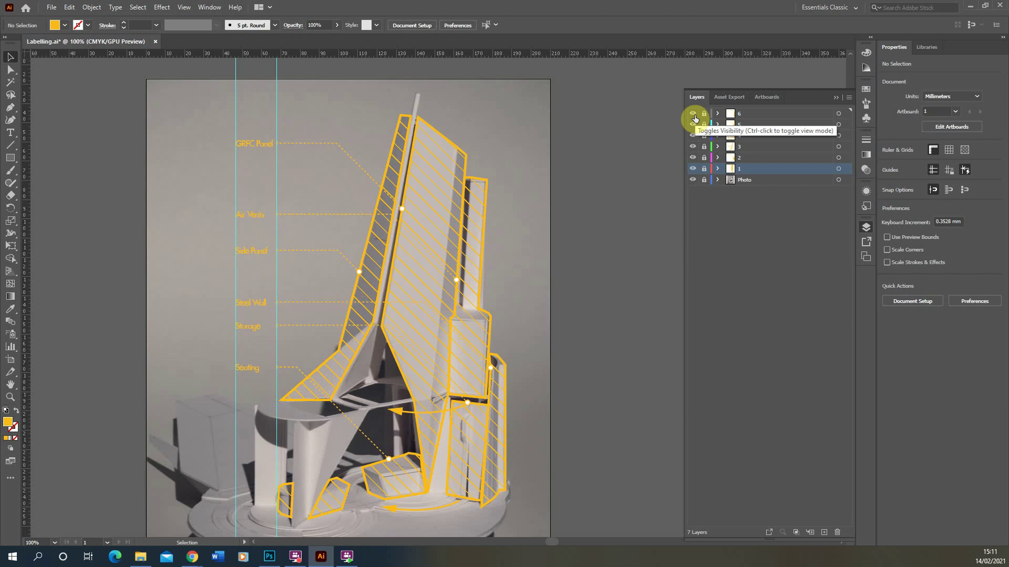
# - Hide all six annotation layers, from Steel Wall down to GRFC Panel 1
pyautogui.click(693, 114)
pyautogui.click(693, 124)
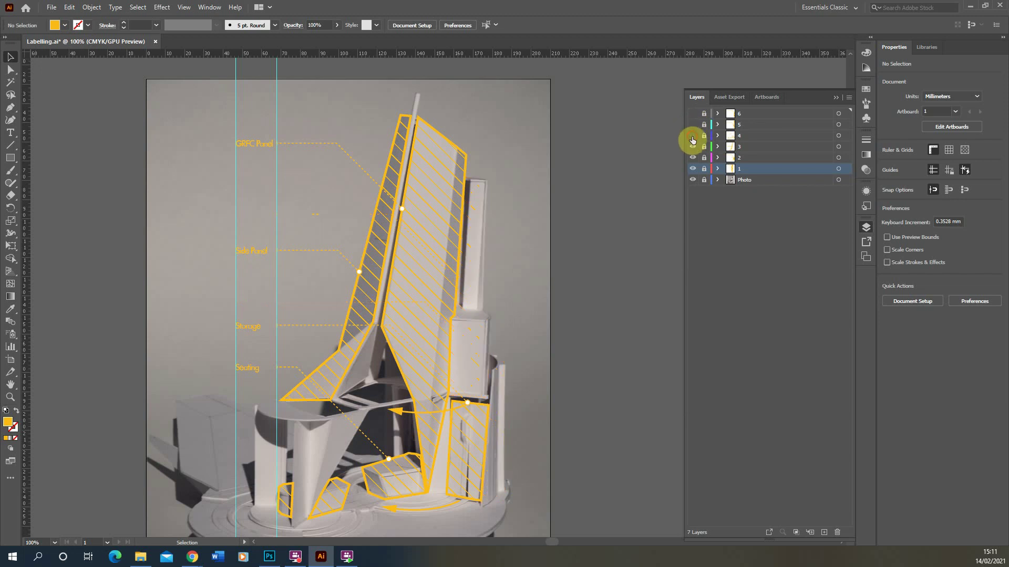
pyautogui.click(693, 136)
pyautogui.click(693, 147)
pyautogui.click(693, 158)
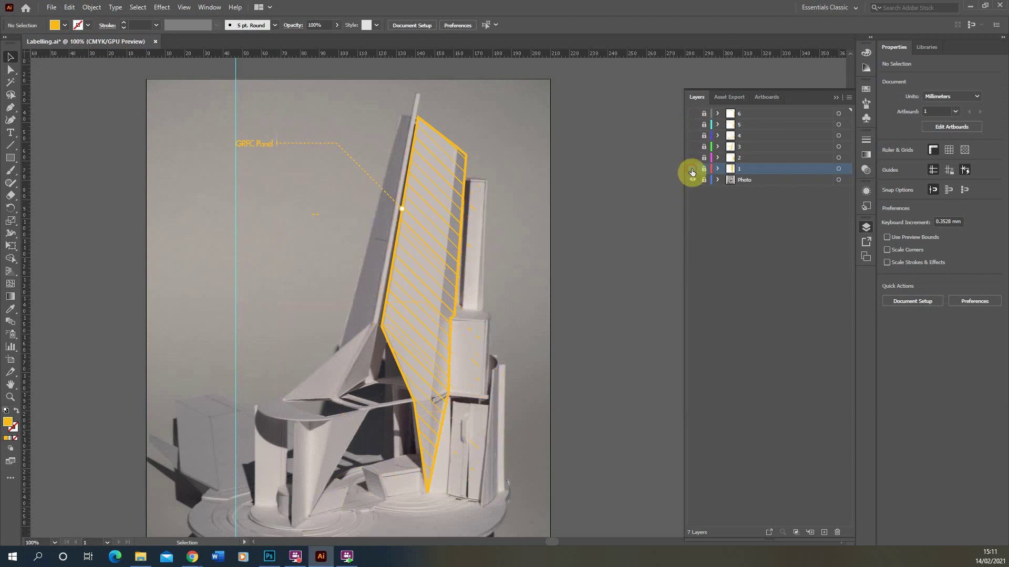
pyautogui.click(692, 169)
# - Preview the Storage, Side Panel, Seating, Air Vents and Steel Wall layers one at a time
pyautogui.click(693, 155)
pyautogui.click(693, 155)
pyautogui.click(693, 147)
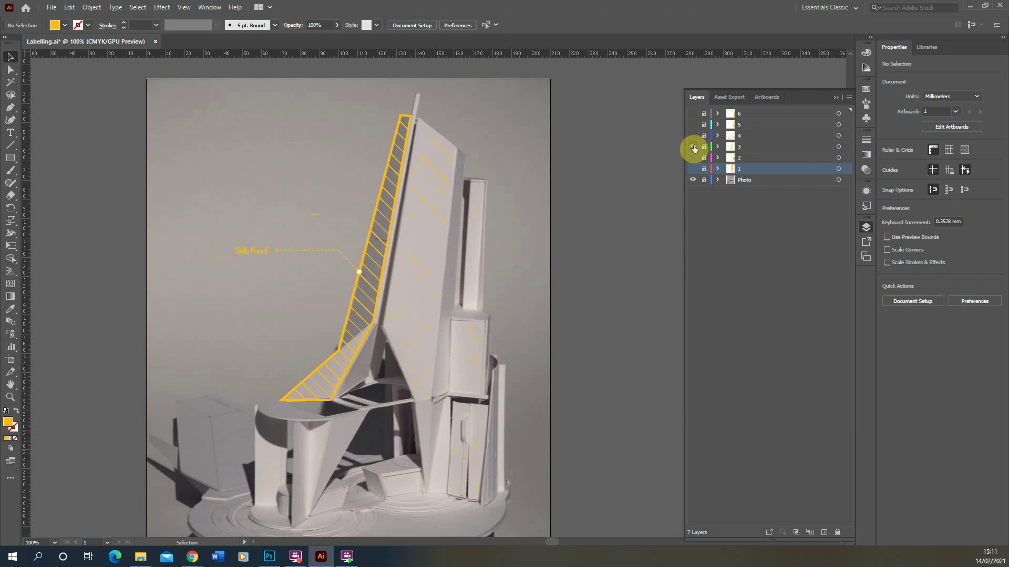
pyautogui.click(693, 147)
pyautogui.click(693, 135)
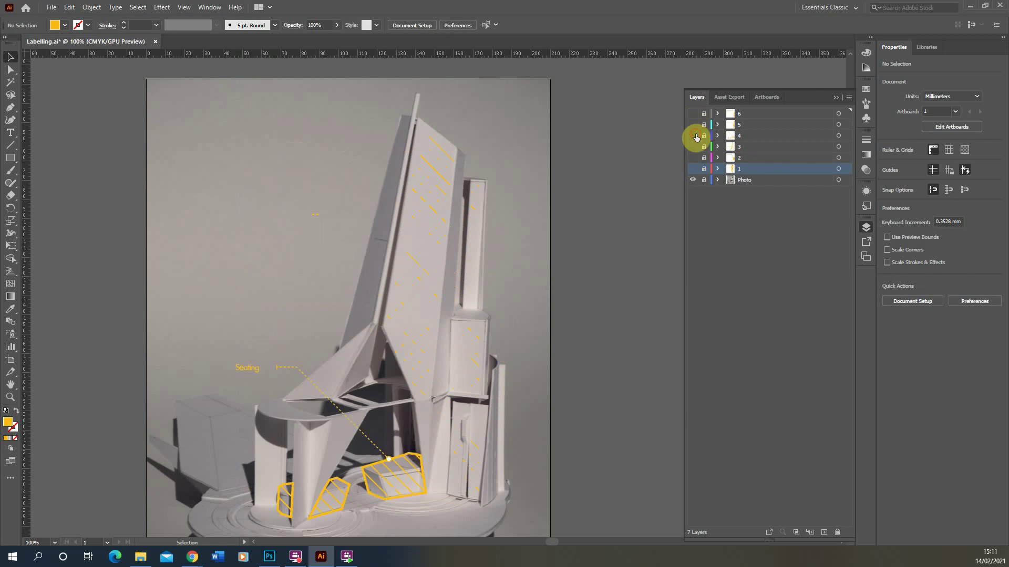
pyautogui.click(693, 136)
pyautogui.click(693, 124)
pyautogui.click(693, 124)
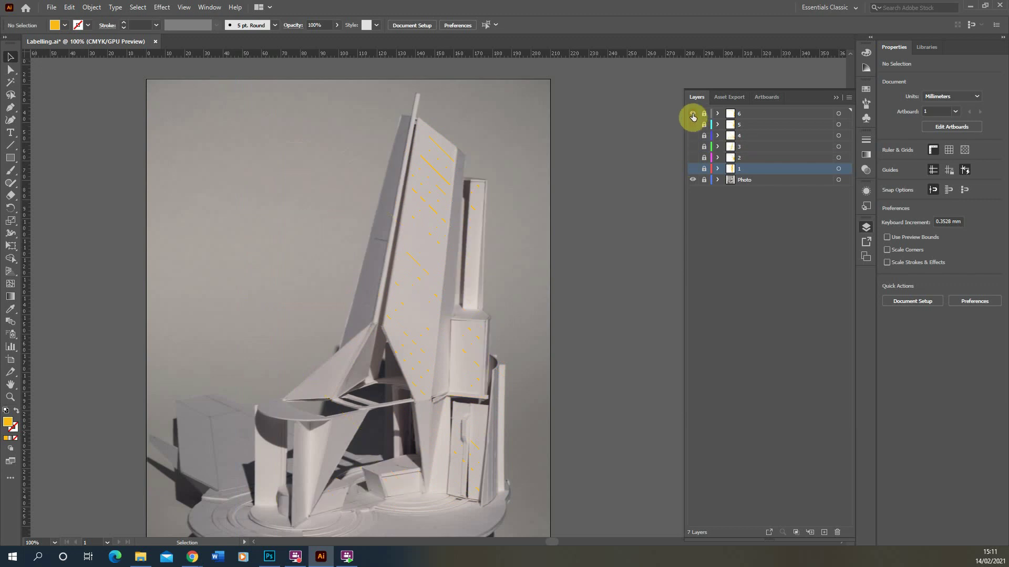
pyautogui.click(693, 114)
pyautogui.click(692, 113)
# - Recheck GRFC Panel 1, Storage and Side Panel individually, leaving every annotation layer hidden
pyautogui.click(693, 168)
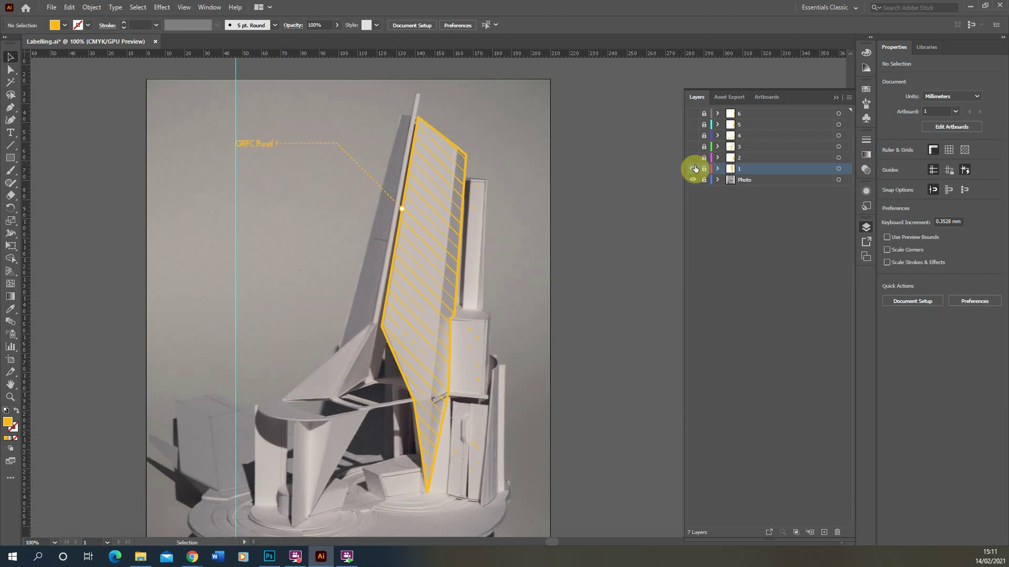
pyautogui.click(694, 169)
pyautogui.click(693, 158)
pyautogui.click(693, 158)
pyautogui.click(694, 146)
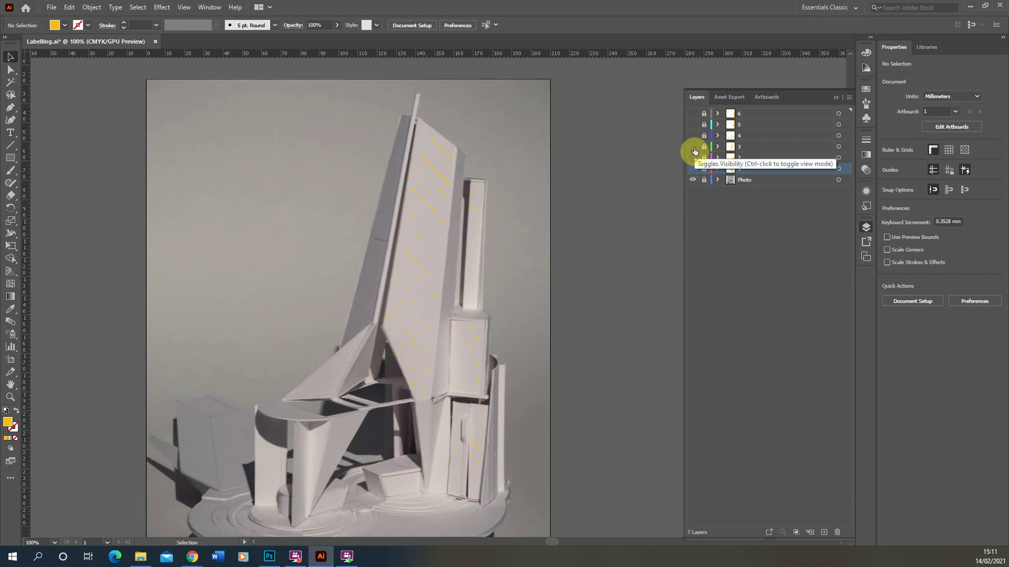
pyautogui.click(694, 151)
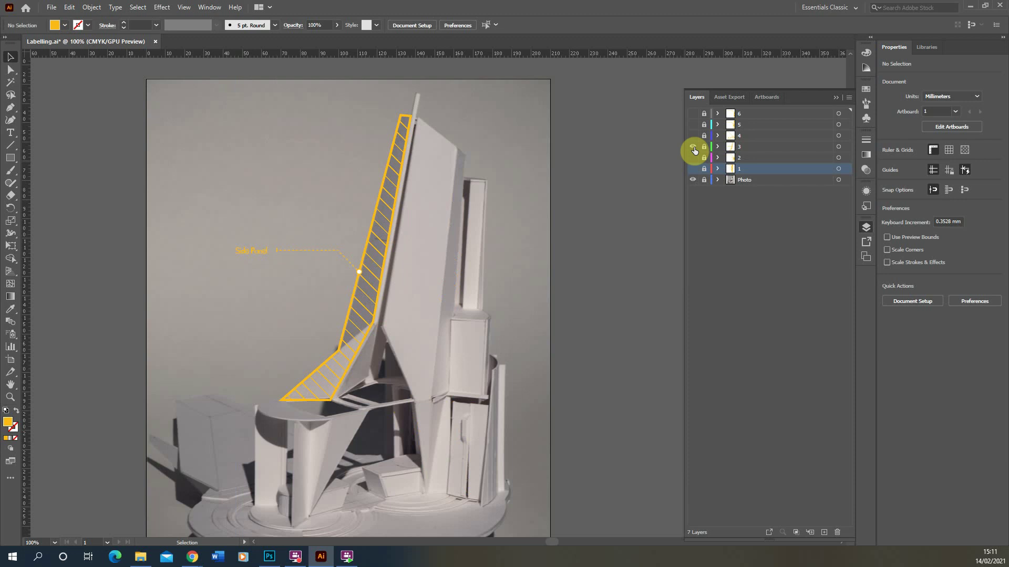
pyautogui.click(694, 149)
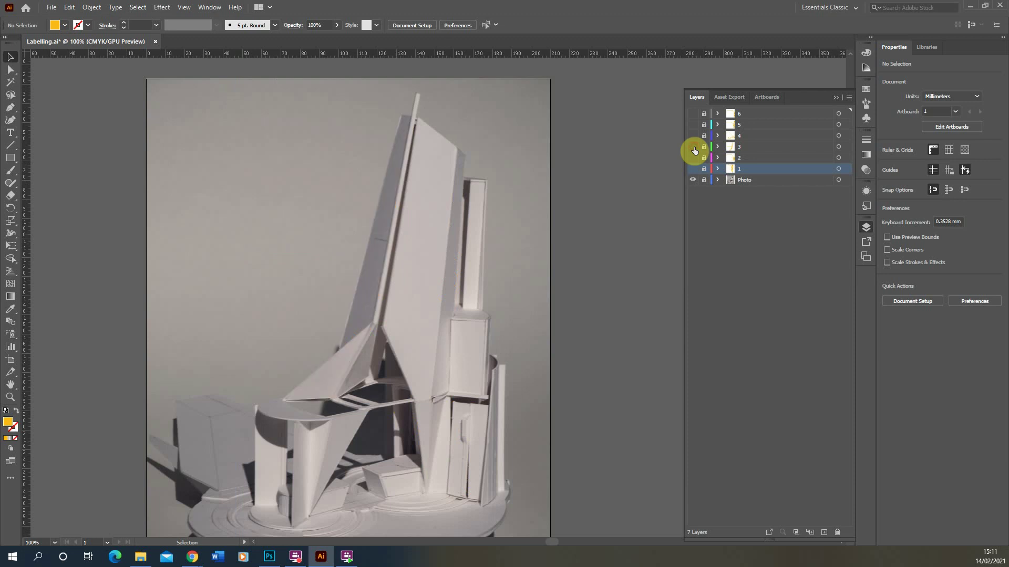
# - Hide the model photo layer and show only the GRFC Panel 1 annotation layer
pyautogui.click(692, 180)
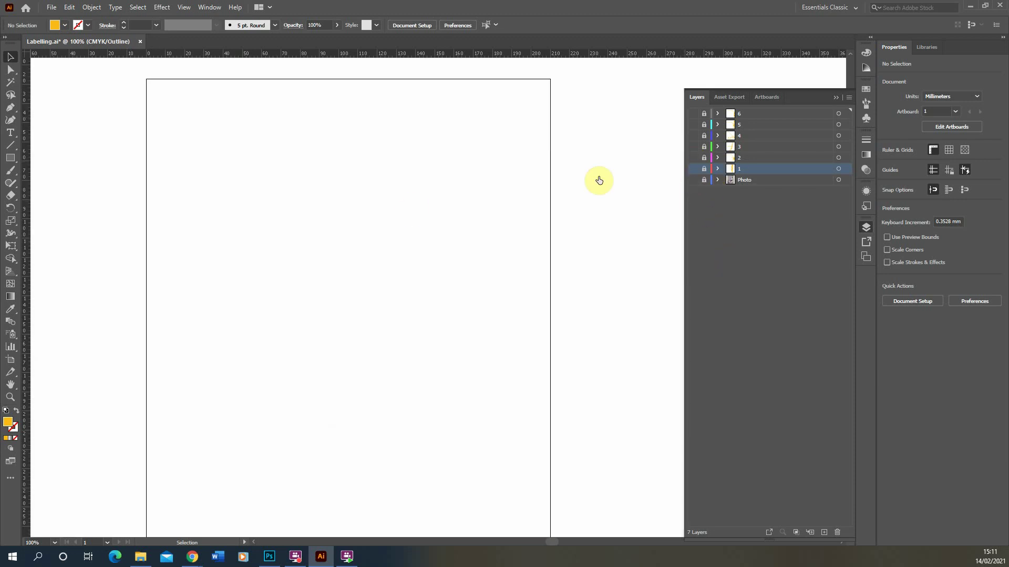
pyautogui.scroll(-2, 405, 214)
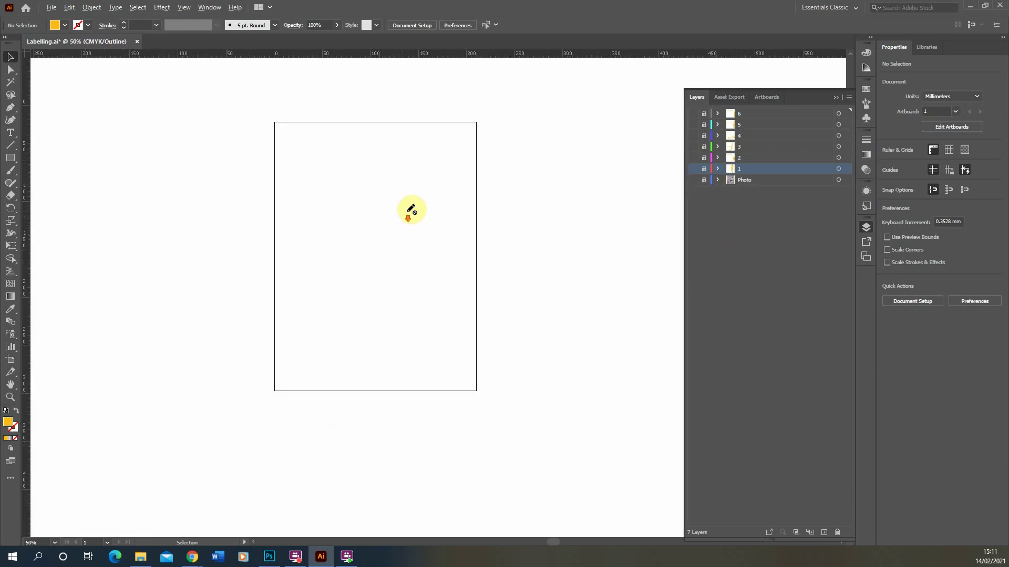
pyautogui.click(693, 169)
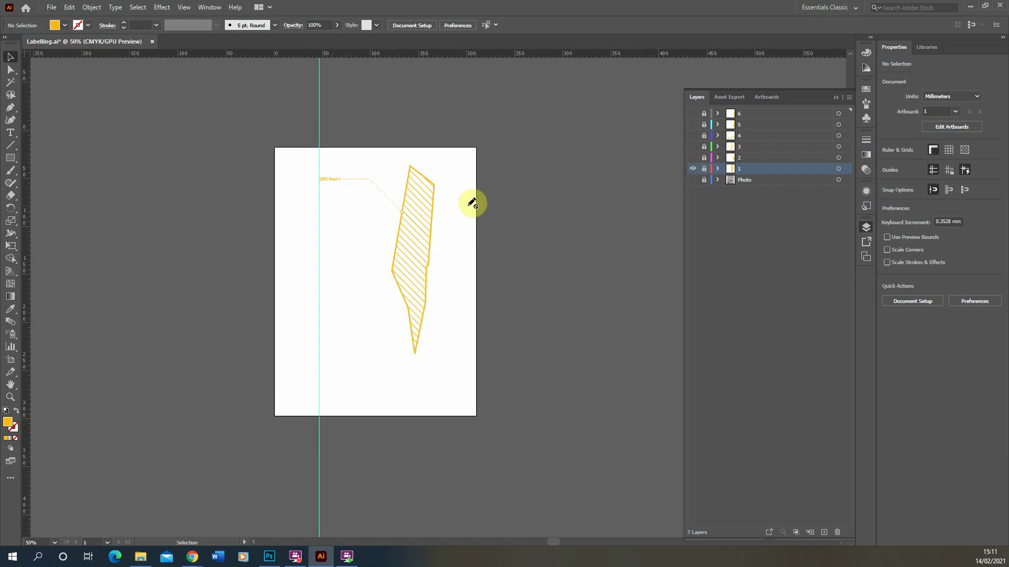
# - Set up Export As with Use Artboards and PNG format, ready to rename the file
pyautogui.click(51, 7)
pyautogui.moveTo(74, 204)
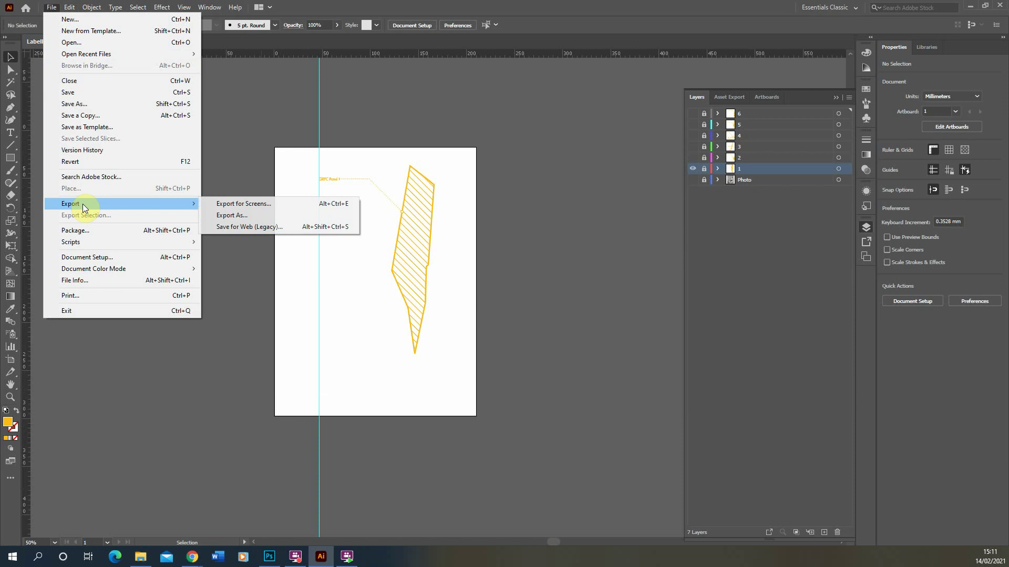
pyautogui.click(250, 216)
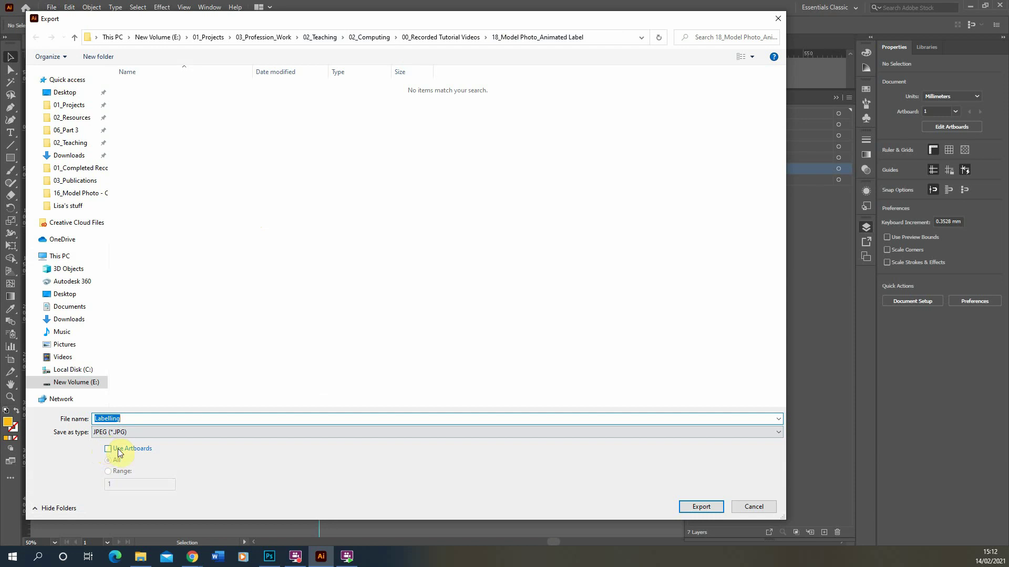
pyautogui.click(108, 449)
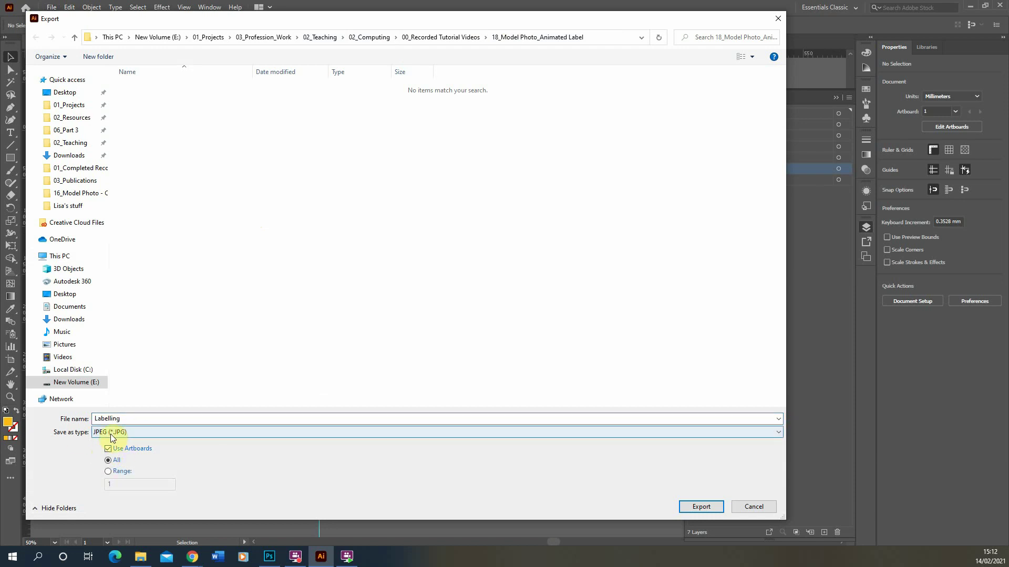
pyautogui.click(108, 434)
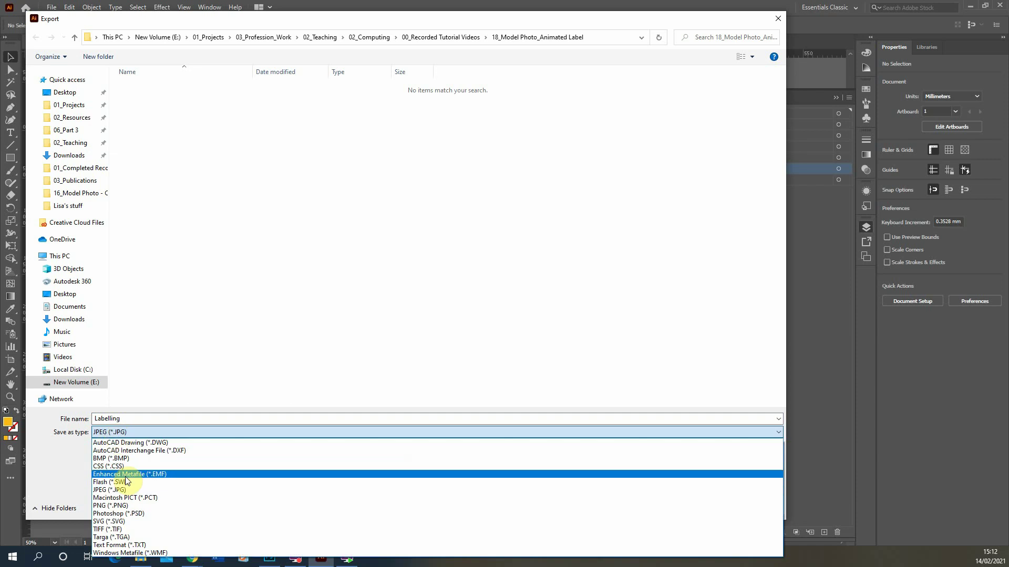
pyautogui.click(115, 508)
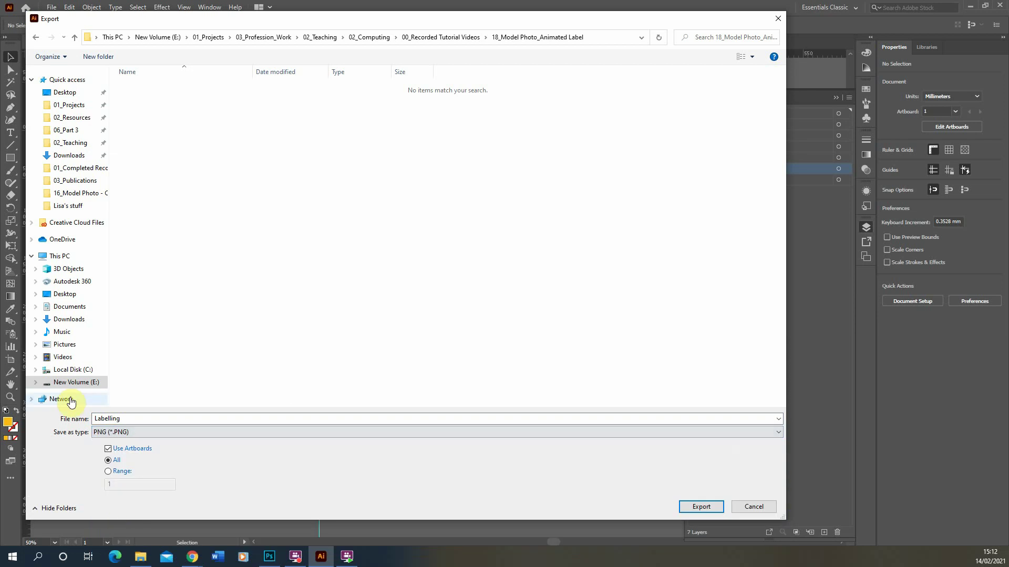
pyautogui.doubleClick(126, 419)
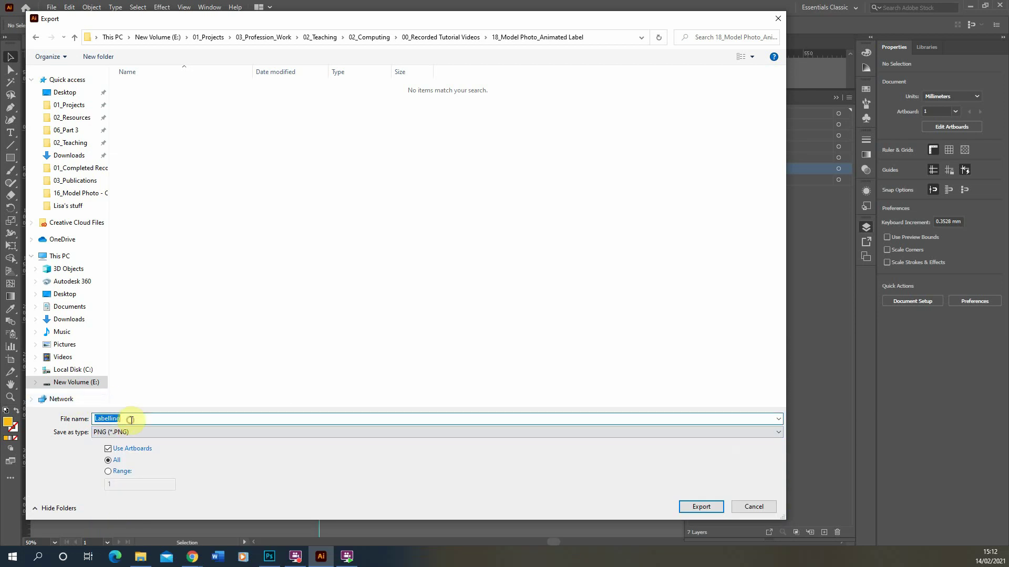
# - Export the artboard as PNG named 1, accepting the PNG Options
pyautogui.write('1')
pyautogui.click(712, 507)
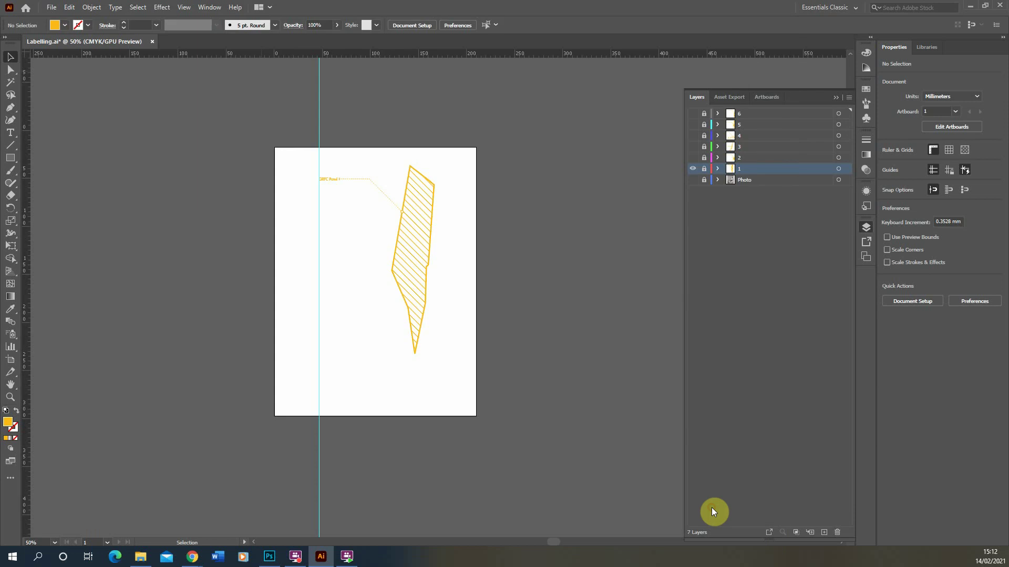
pyautogui.click(521, 436)
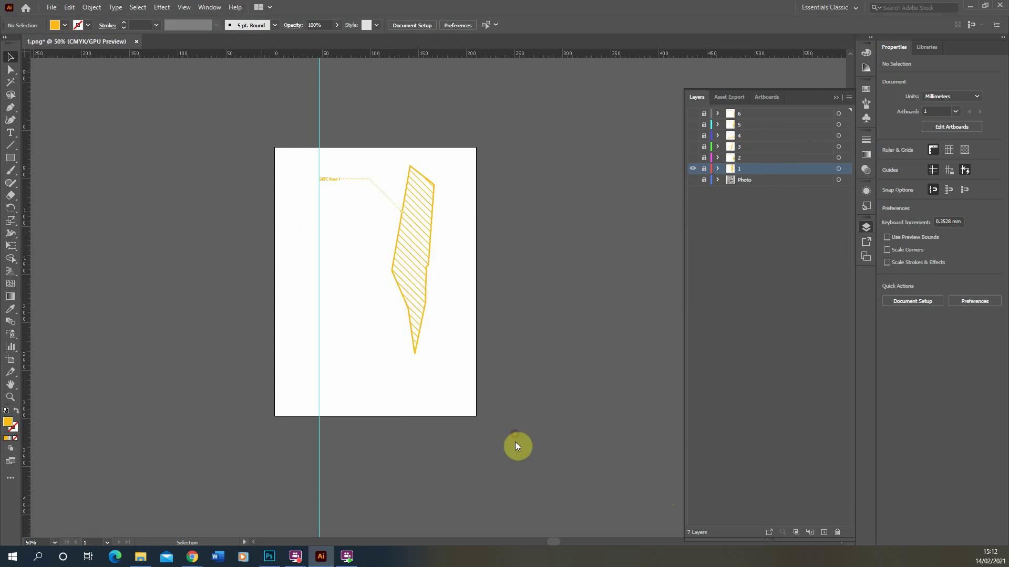
# - Hide layer 1, show layer 2 alone, and start exporting it as an image
pyautogui.click(692, 169)
pyautogui.click(693, 158)
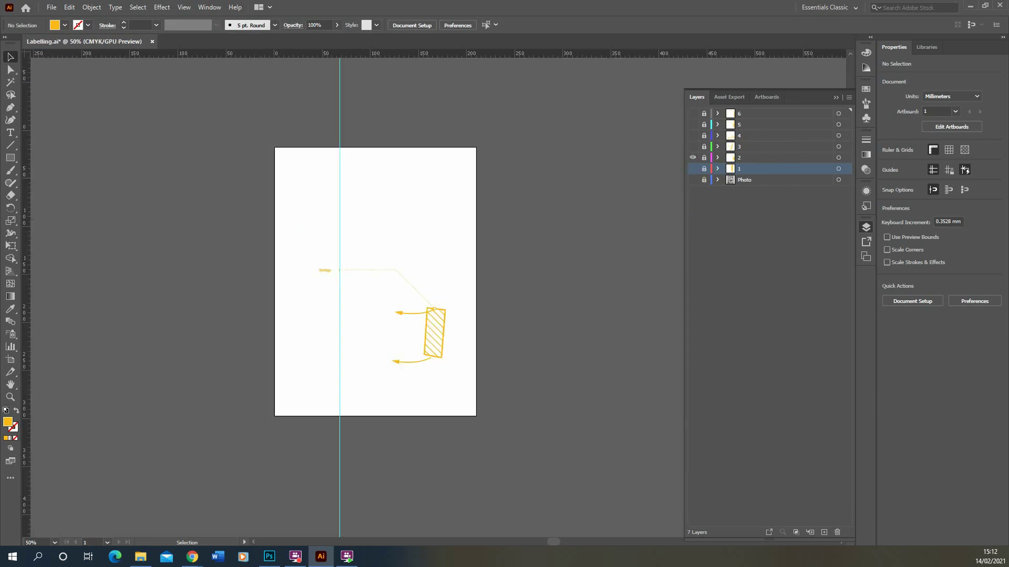
pyautogui.click(52, 6)
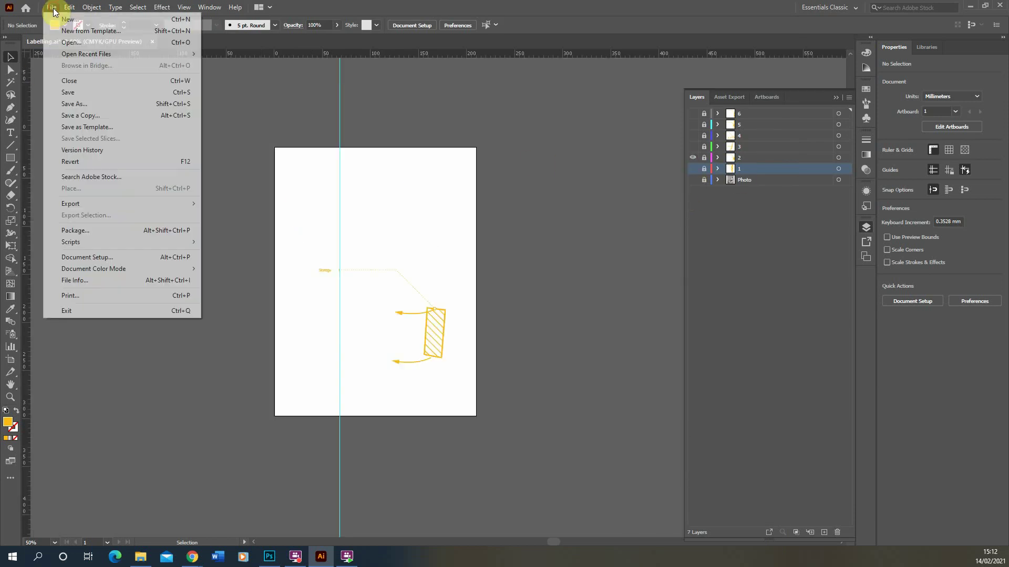
pyautogui.click(93, 203)
pyautogui.click(223, 215)
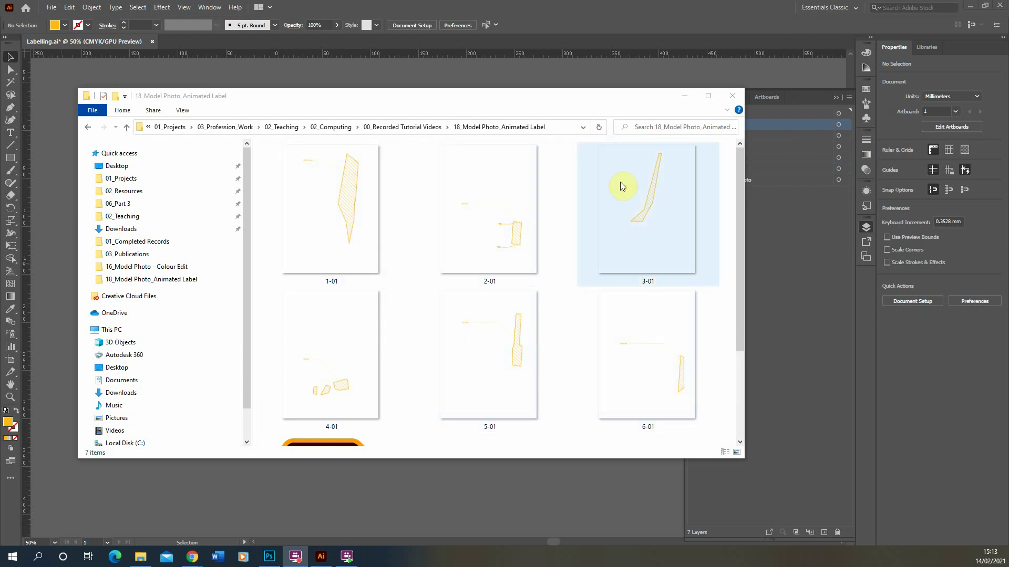
pyautogui.doubleClick(324, 194)
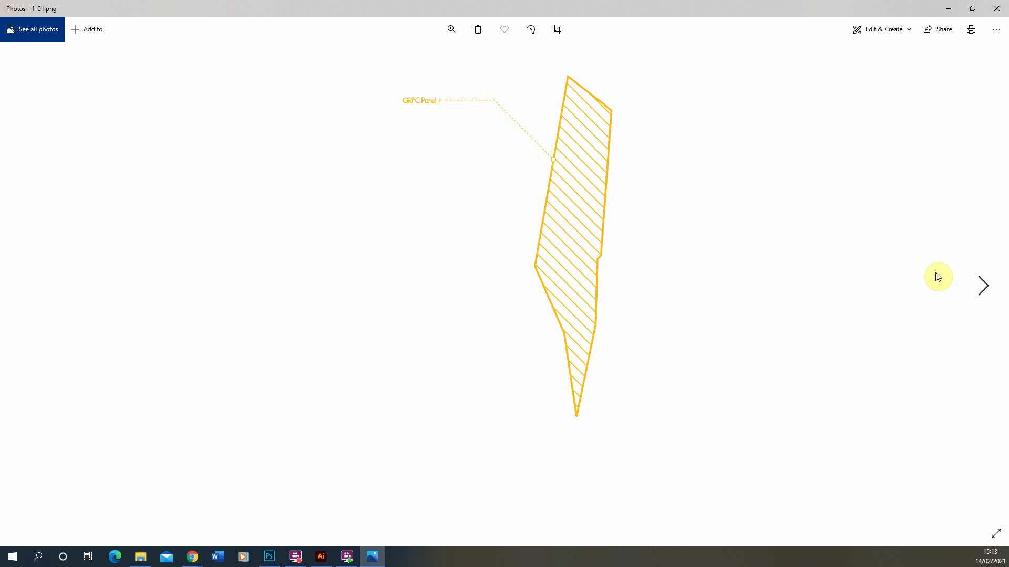
pyautogui.click(984, 285)
pyautogui.click(984, 285)
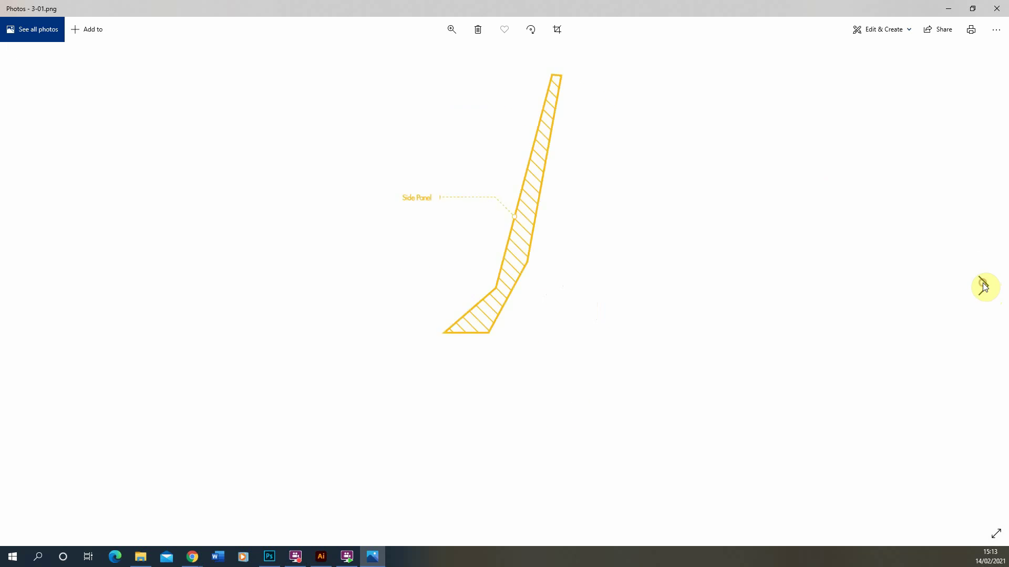
pyautogui.click(983, 285)
pyautogui.click(983, 285)
pyautogui.click(983, 286)
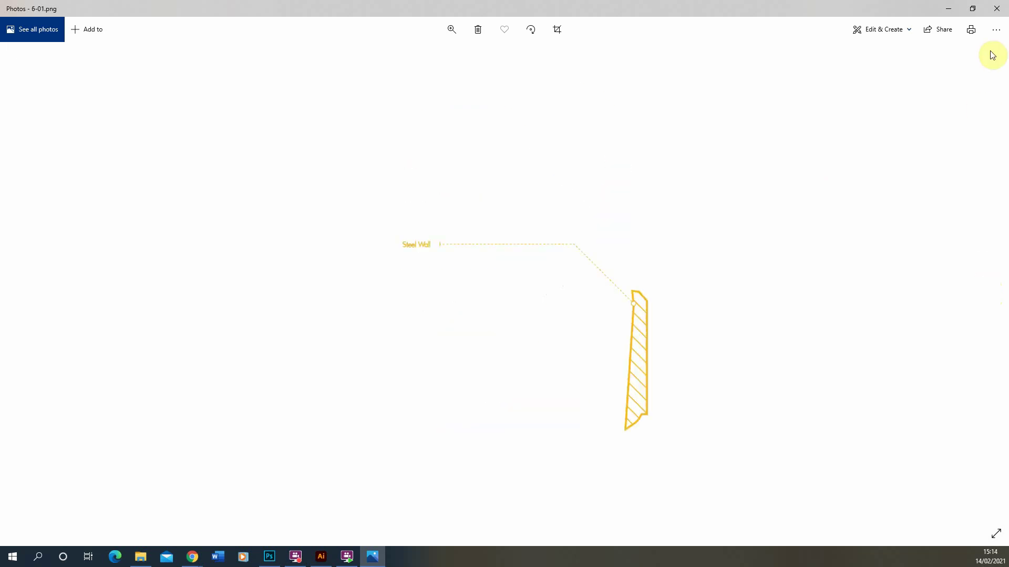
pyautogui.click(996, 12)
pyautogui.click(475, 337)
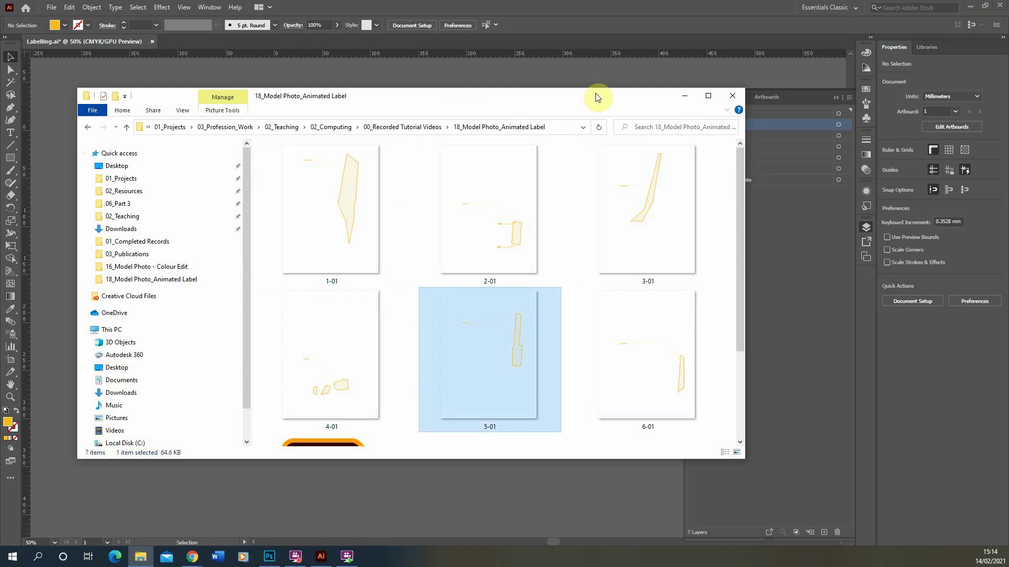
pyautogui.moveTo(598, 98); pyautogui.dragTo(527, 446)
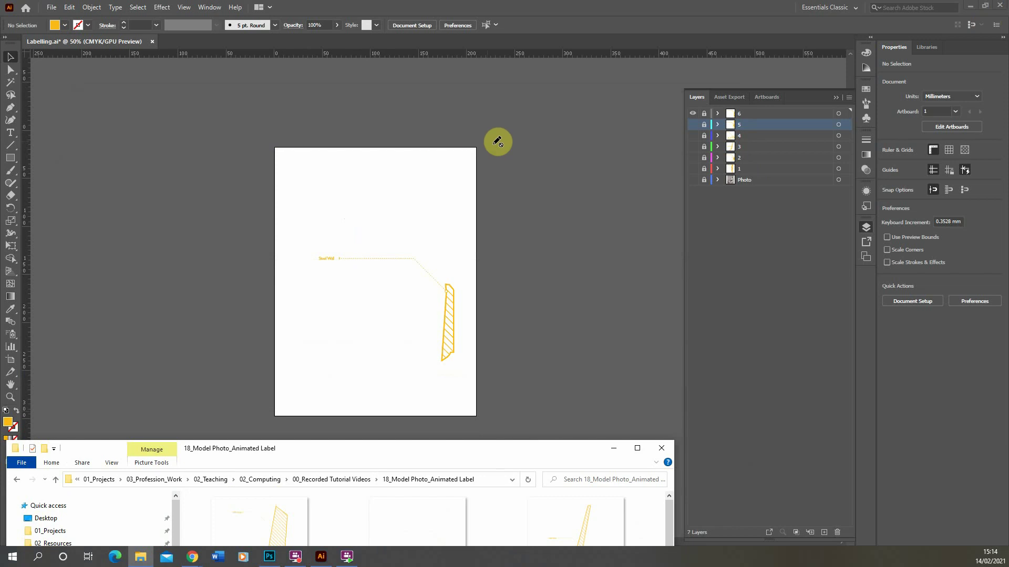
pyautogui.moveTo(344, 449); pyautogui.dragTo(402, 113)
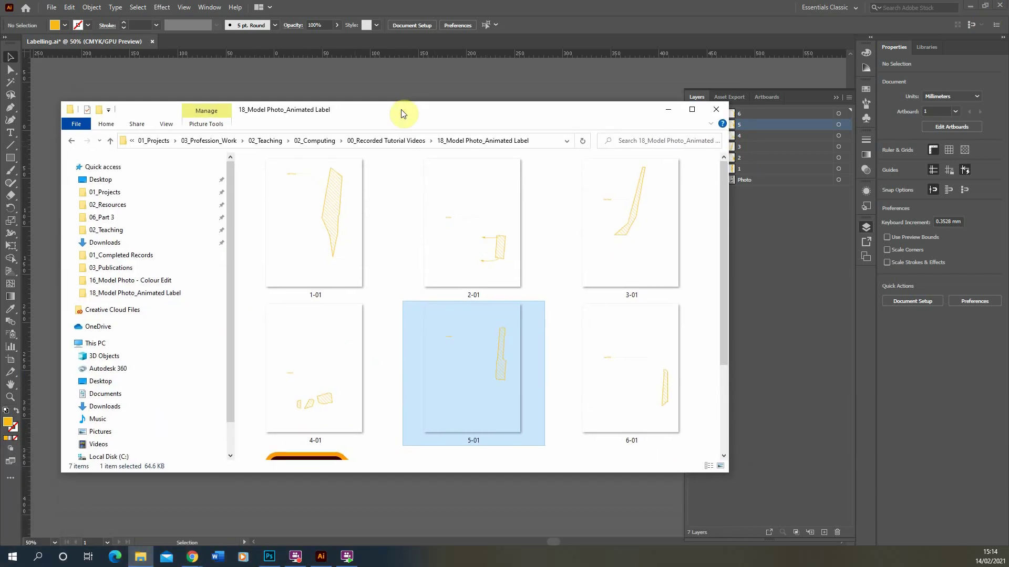
# - In Photoshop, start the Scripts > Load Files into Stack command
pyautogui.click(269, 556)
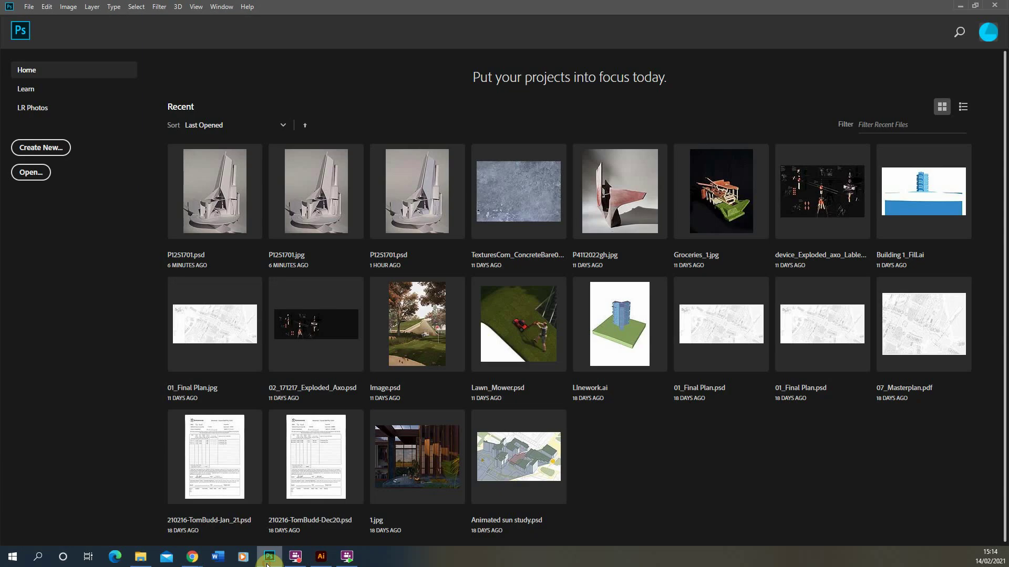
pyautogui.click(29, 7)
pyautogui.moveTo(64, 253)
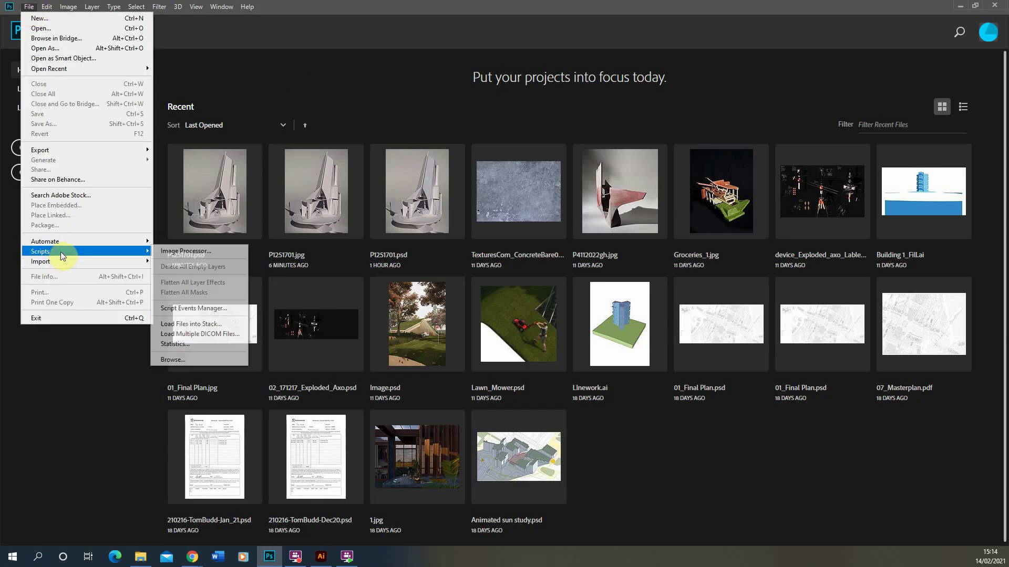
pyautogui.click(184, 324)
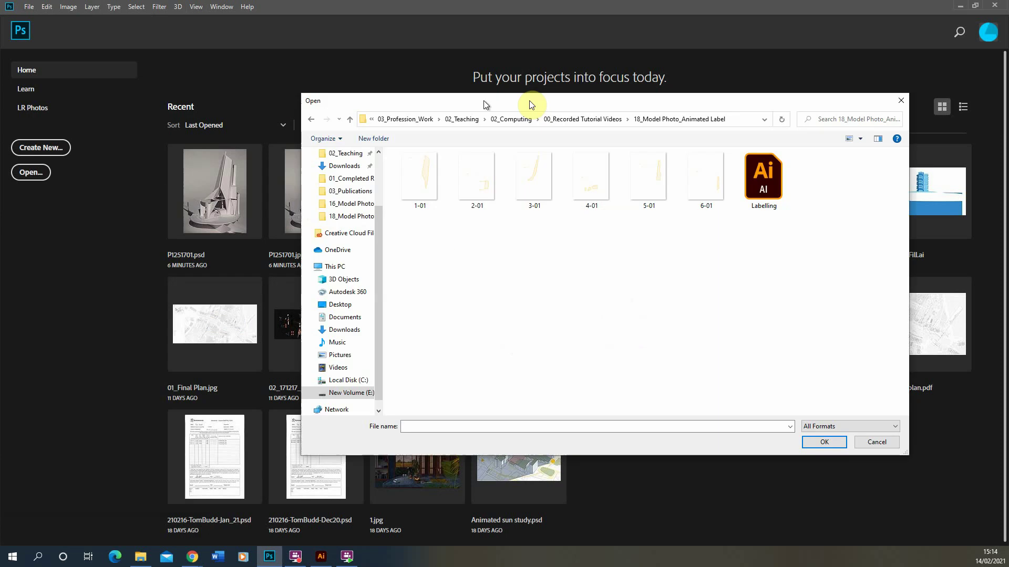
# - Add the six label PNGs 1-01 to 6-01 to the Load Layers list
pyautogui.moveTo(484, 103); pyautogui.dragTo(524, 120)
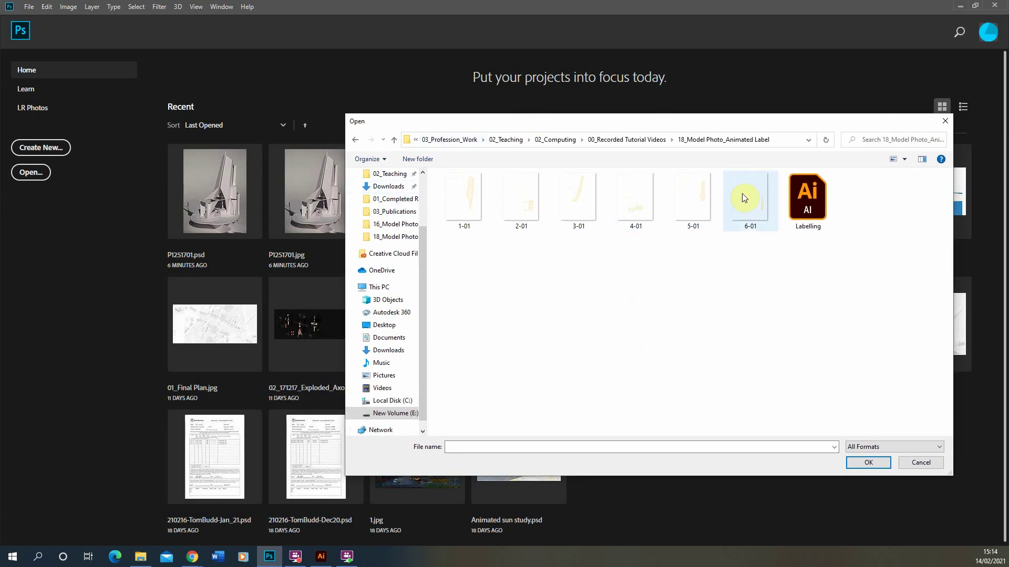
pyautogui.click(461, 210)
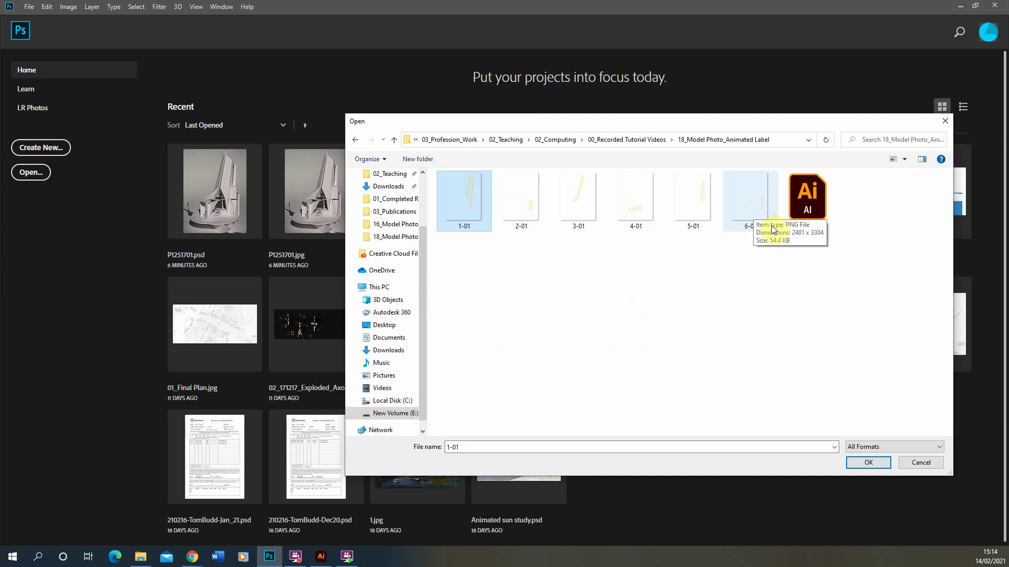
pyautogui.keyDown('shift'); pyautogui.click(747, 203); pyautogui.keyUp('shift')
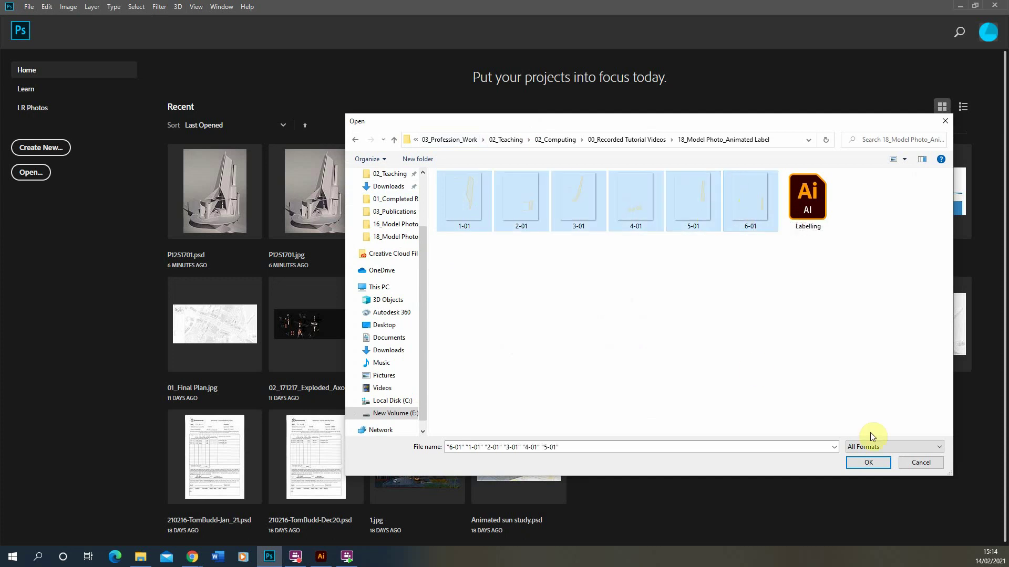
pyautogui.click(870, 463)
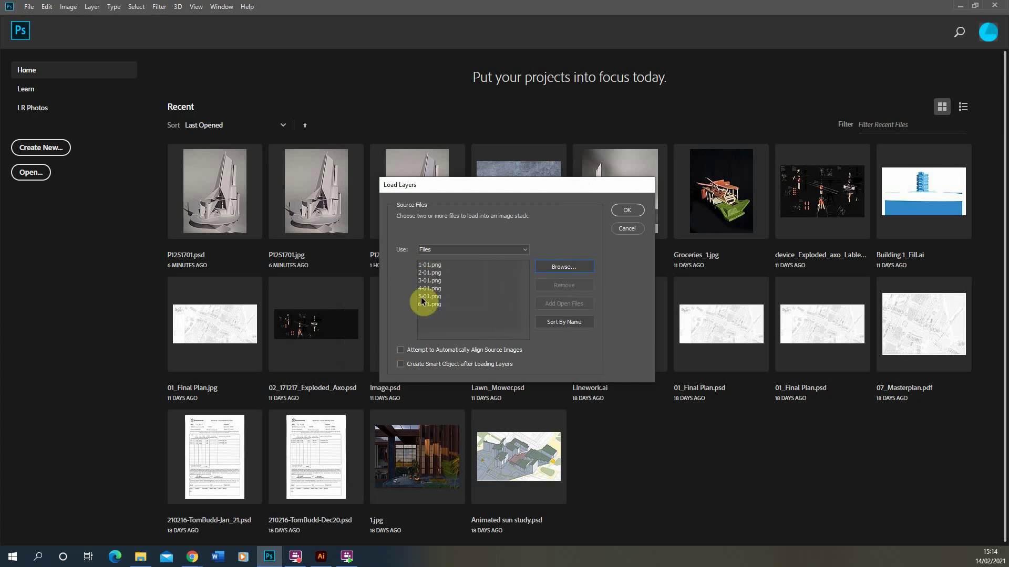
# - Load the six PNGs as layers in a new document and toggle layers 1-01 to 4-01 to check them
pyautogui.click(626, 212)
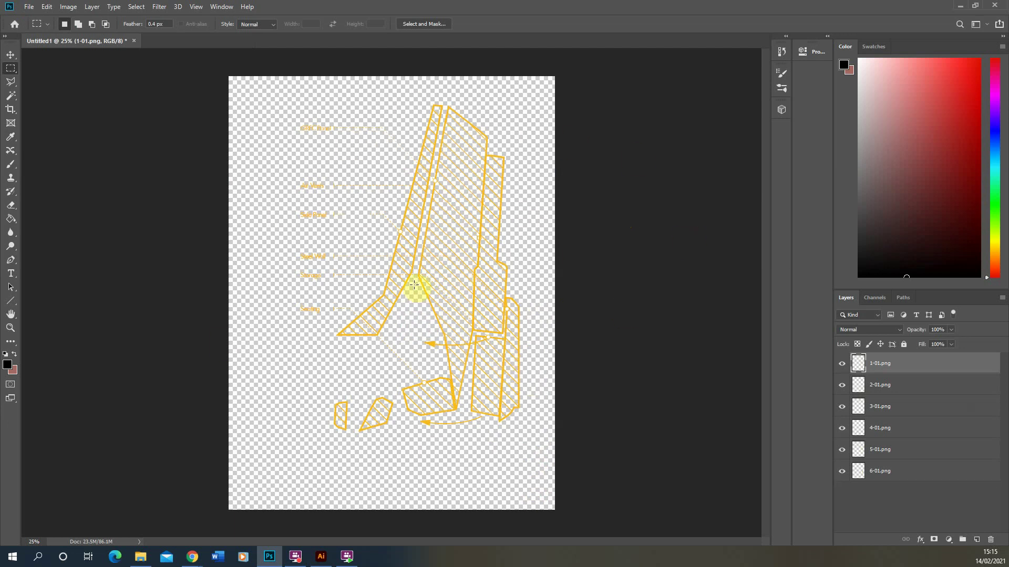
pyautogui.click(842, 363)
pyautogui.click(842, 363)
pyautogui.click(843, 388)
pyautogui.click(842, 387)
pyautogui.click(841, 415)
pyautogui.click(841, 416)
pyautogui.click(842, 427)
pyautogui.click(842, 427)
# - Dock the Timeline panel below the document and create a frame animation
pyautogui.click(221, 6)
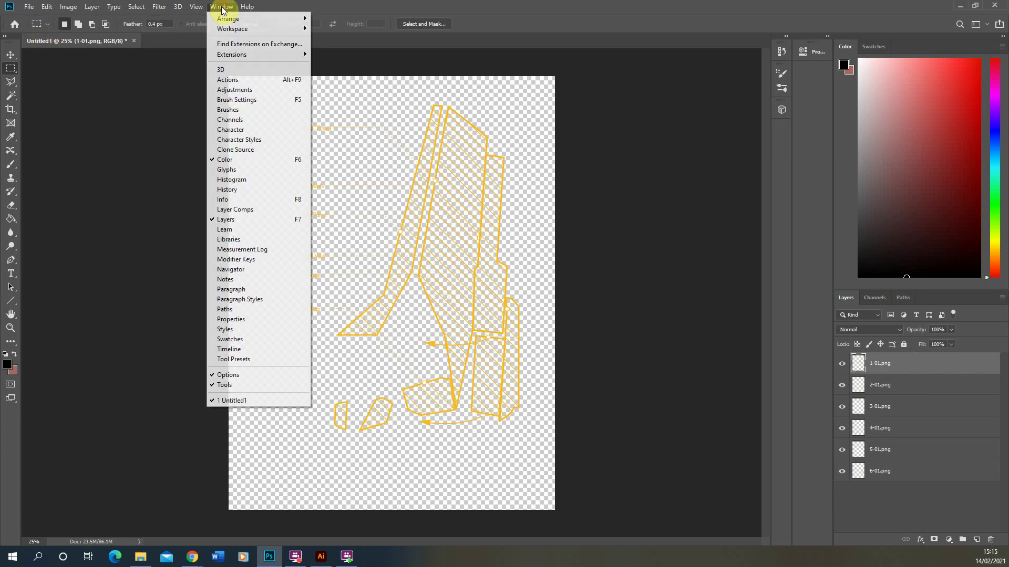
pyautogui.click(230, 351)
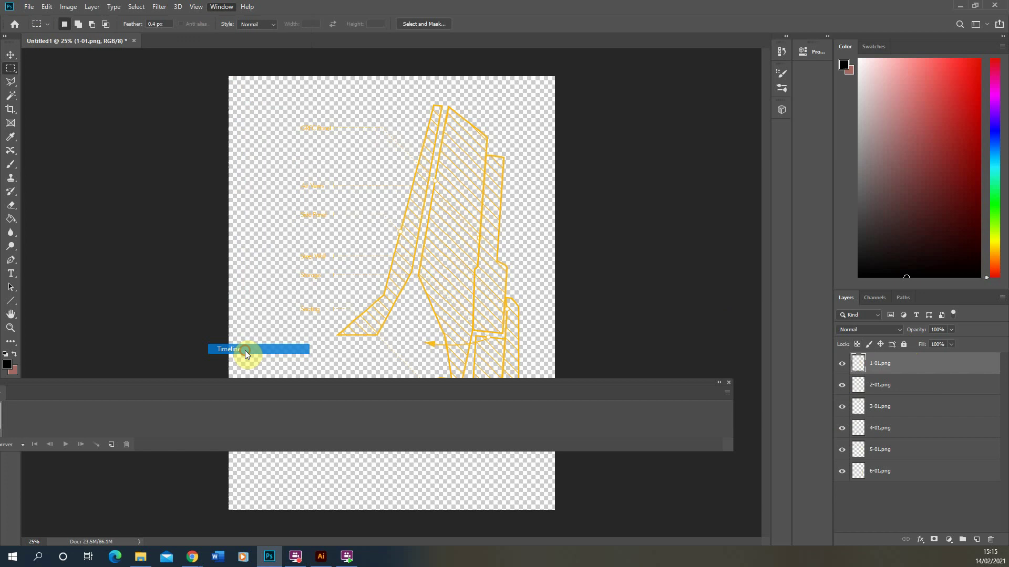
pyautogui.moveTo(313, 388); pyautogui.dragTo(361, 544)
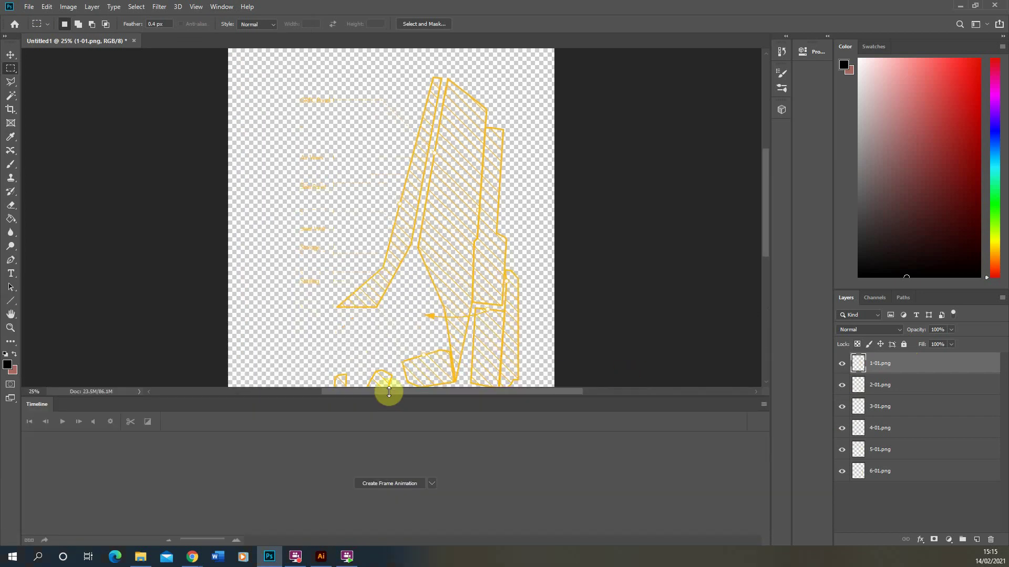
pyautogui.click(386, 485)
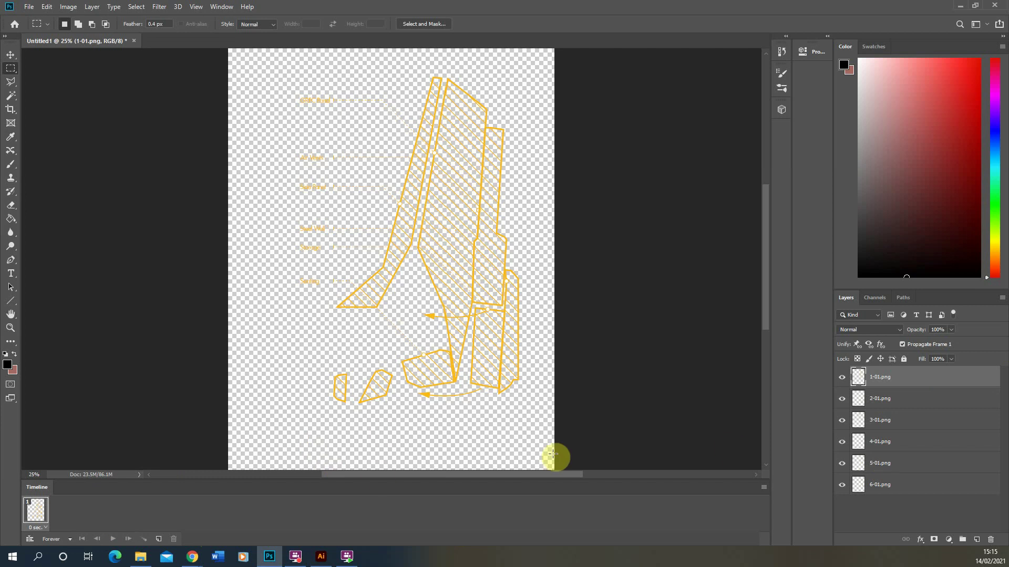
# - Make a frame from each layer, then play and stop the six-frame animation
pyautogui.click(764, 489)
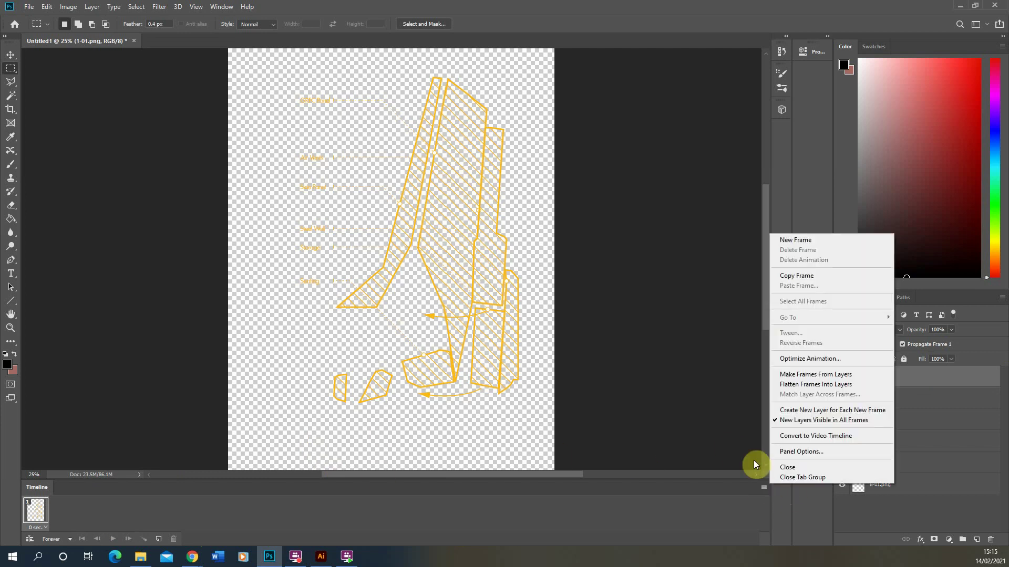
pyautogui.click(831, 375)
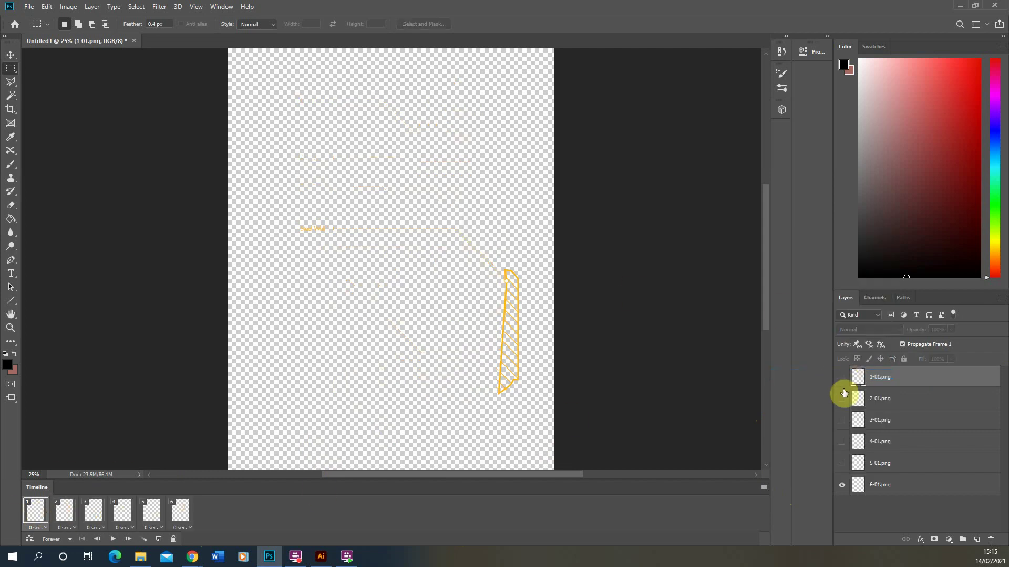
pyautogui.click(114, 543)
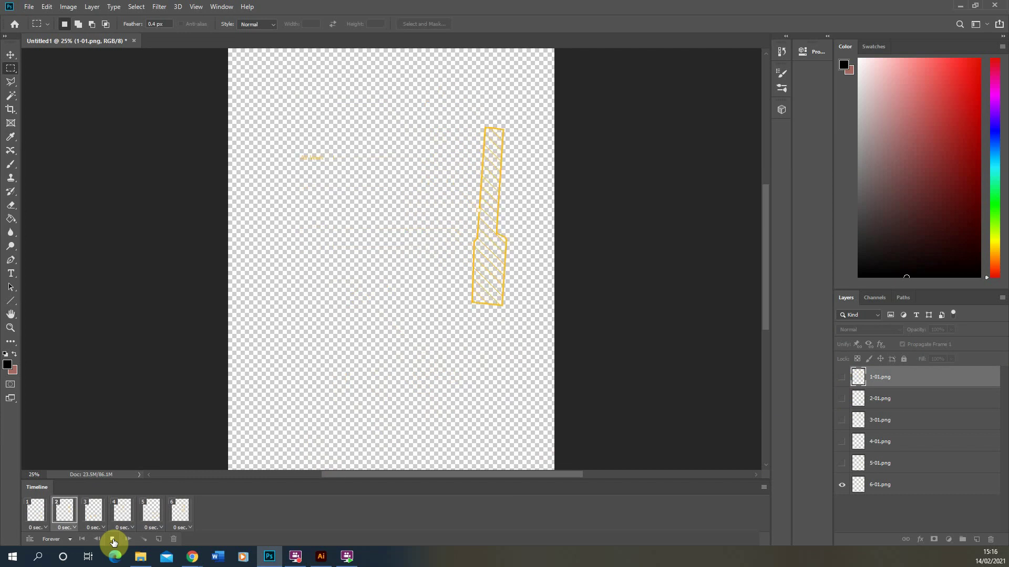
pyautogui.click(114, 541)
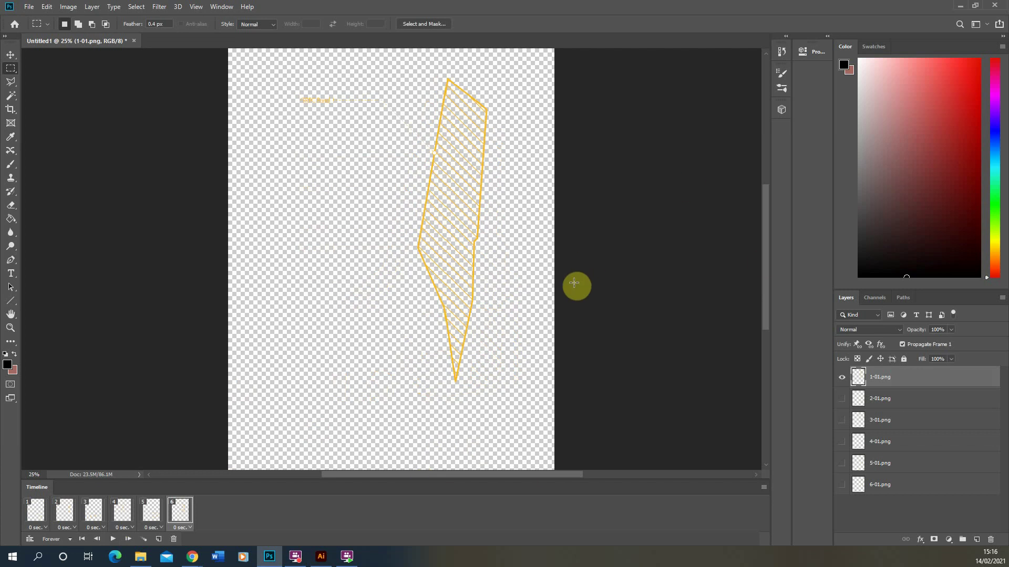
pyautogui.scroll(2, 576, 286)
pyautogui.scroll(-4, 443, 252)
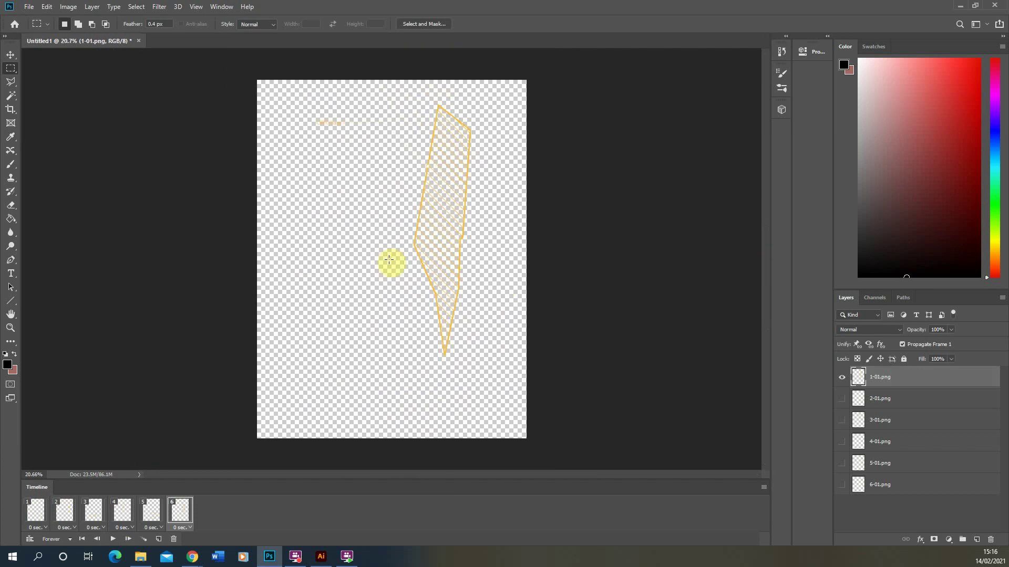
# - Drag the P1251701 photo from the 16_Model Photo - Colour Edit folder onto the canvas
pyautogui.click(140, 557)
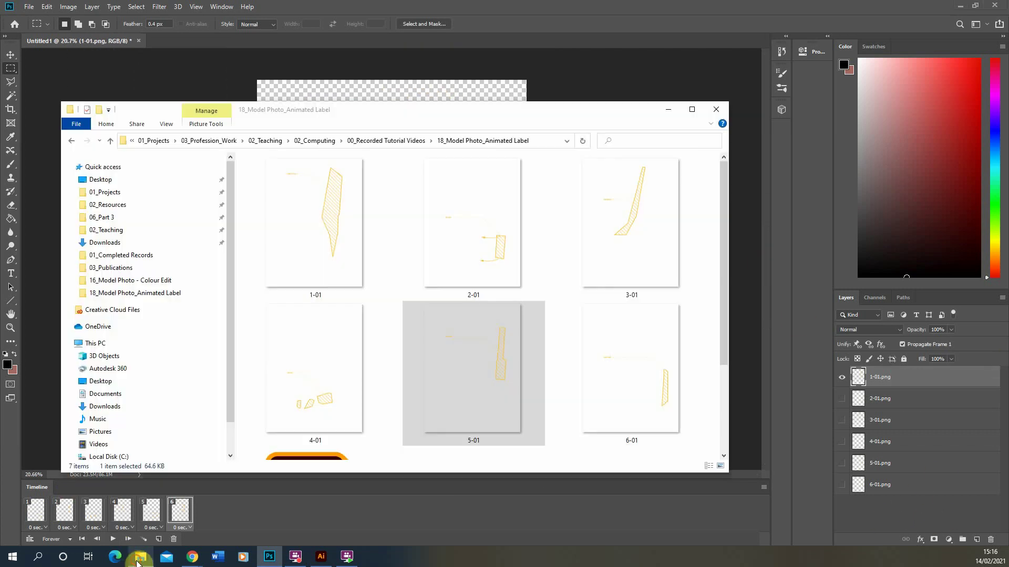
pyautogui.click(396, 140)
pyautogui.click(300, 340)
pyautogui.doubleClick(300, 341)
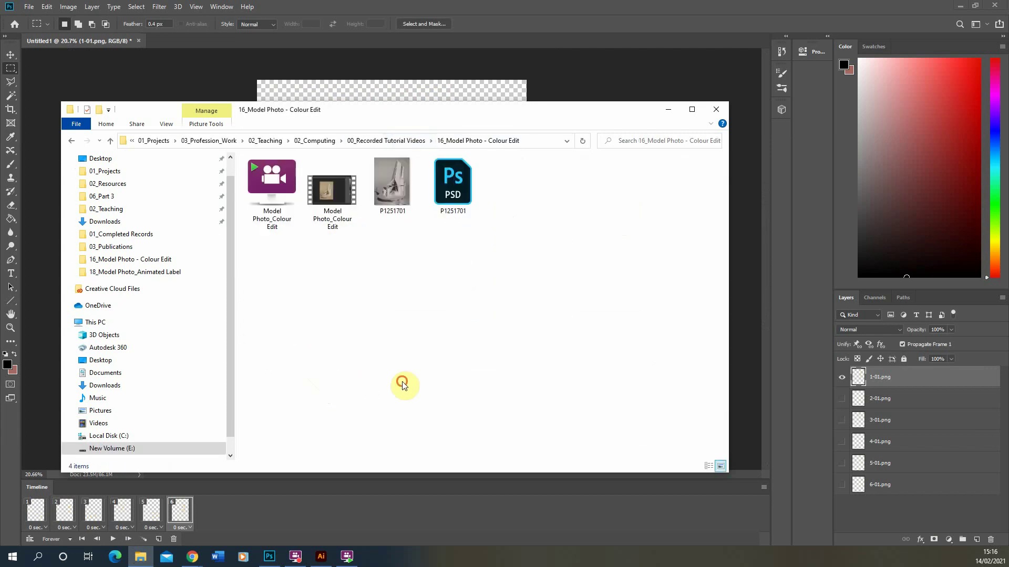
pyautogui.click(371, 188)
pyautogui.moveTo(371, 188); pyautogui.dragTo(345, 83)
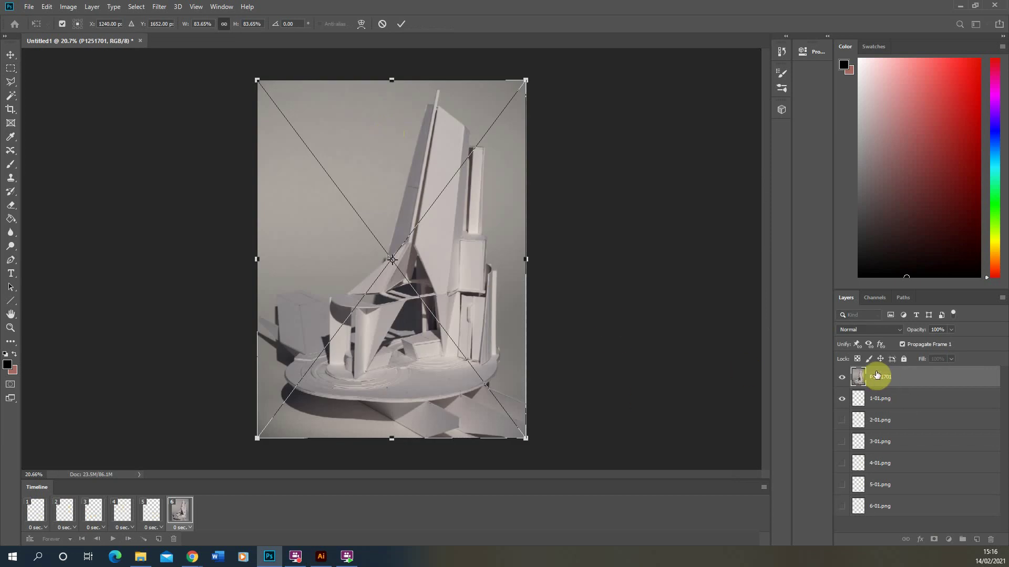
# - Commit the placed photo, move the P1251701 layer to the bottom, and play the animation
pyautogui.click(11, 69)
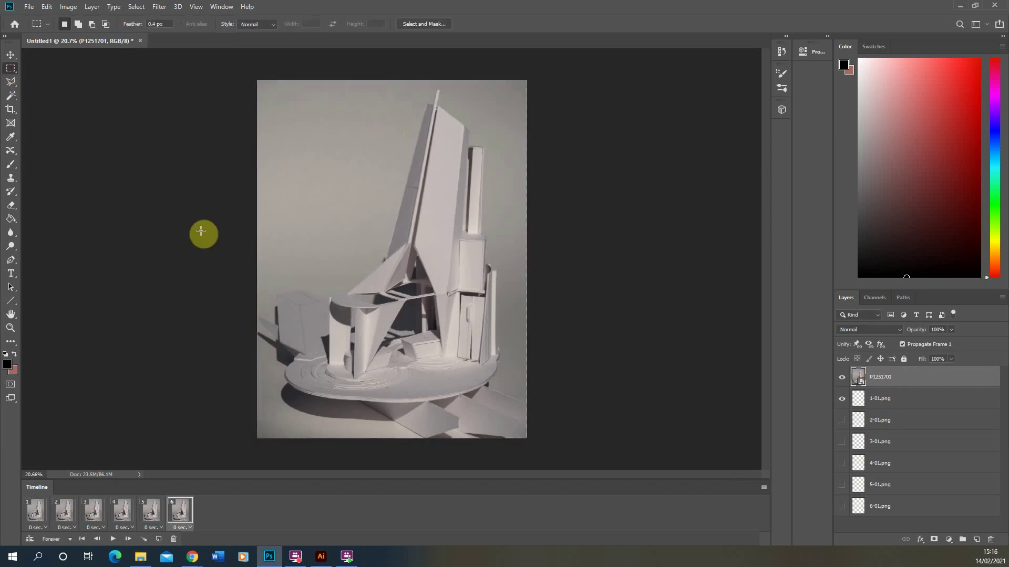
pyautogui.moveTo(897, 378); pyautogui.dragTo(900, 522)
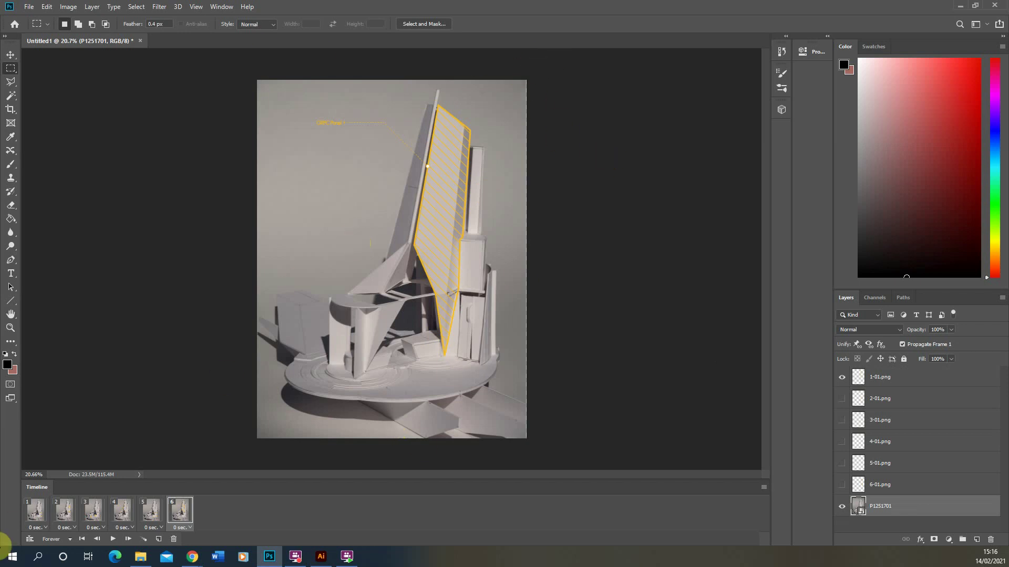
pyautogui.click(111, 540)
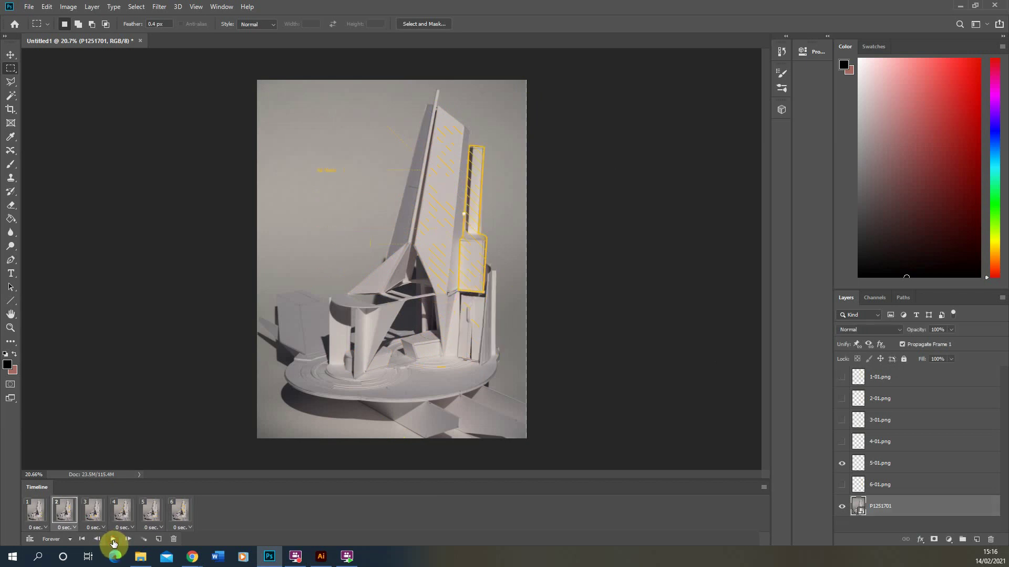
# - Stop playback and select all six timeline frames
pyautogui.click(112, 541)
pyautogui.click(59, 509)
pyautogui.click(42, 510)
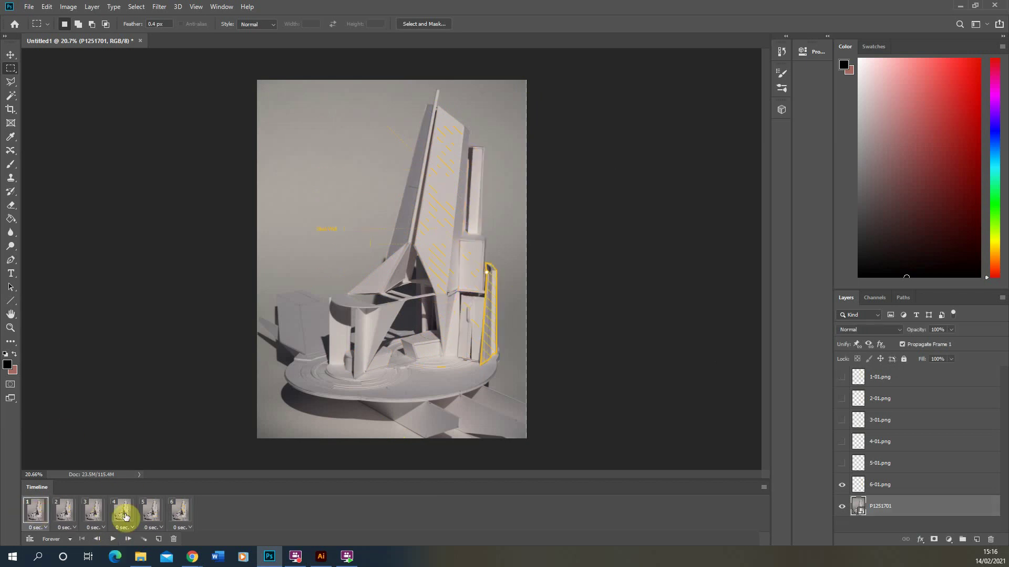
pyautogui.keyDown('shift'); pyautogui.click(189, 515); pyautogui.keyUp('shift')
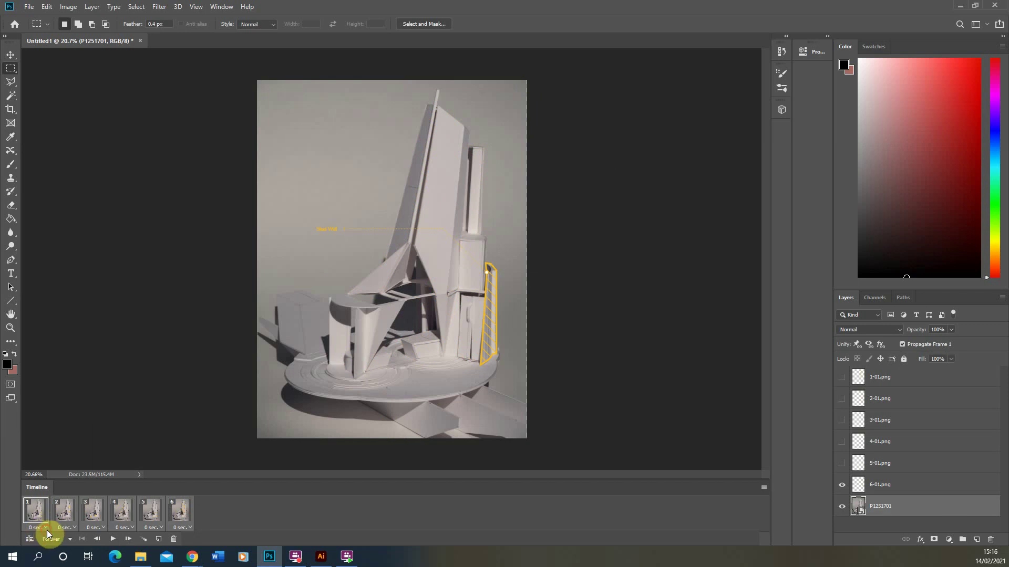
# - Set all six frames to a 2.0-second delay and play the animation
pyautogui.click(47, 531)
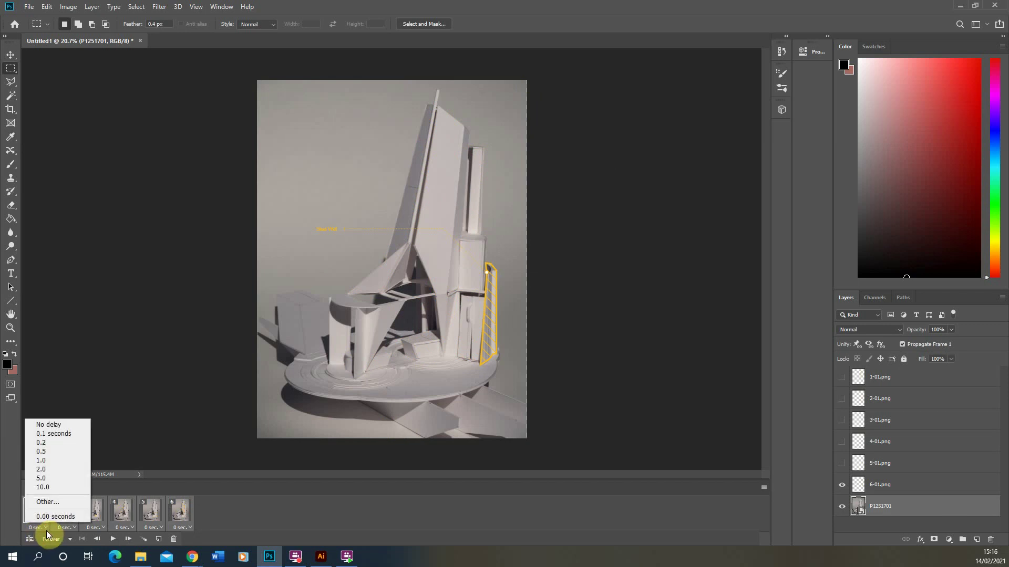
pyautogui.click(54, 470)
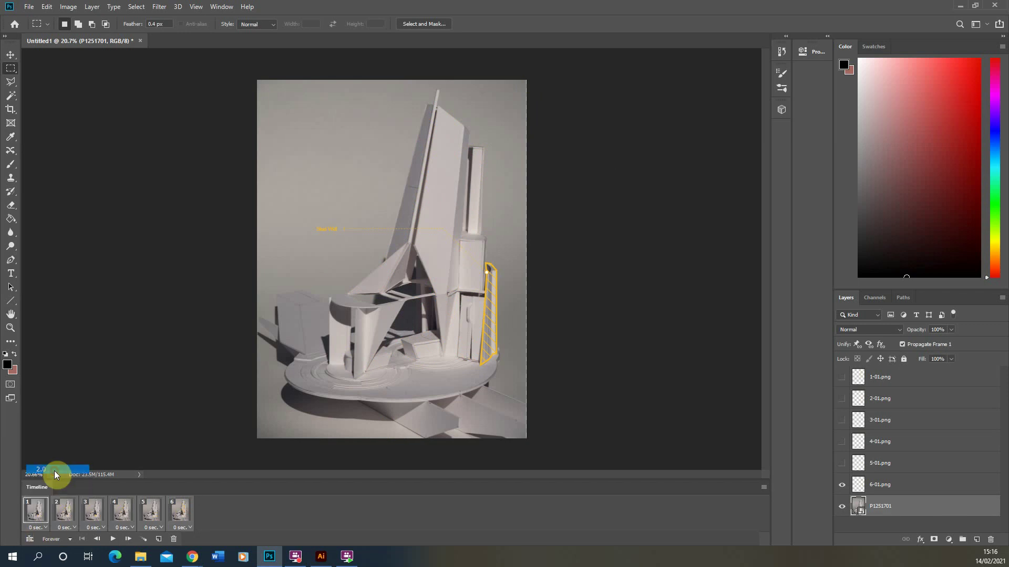
pyautogui.click(112, 539)
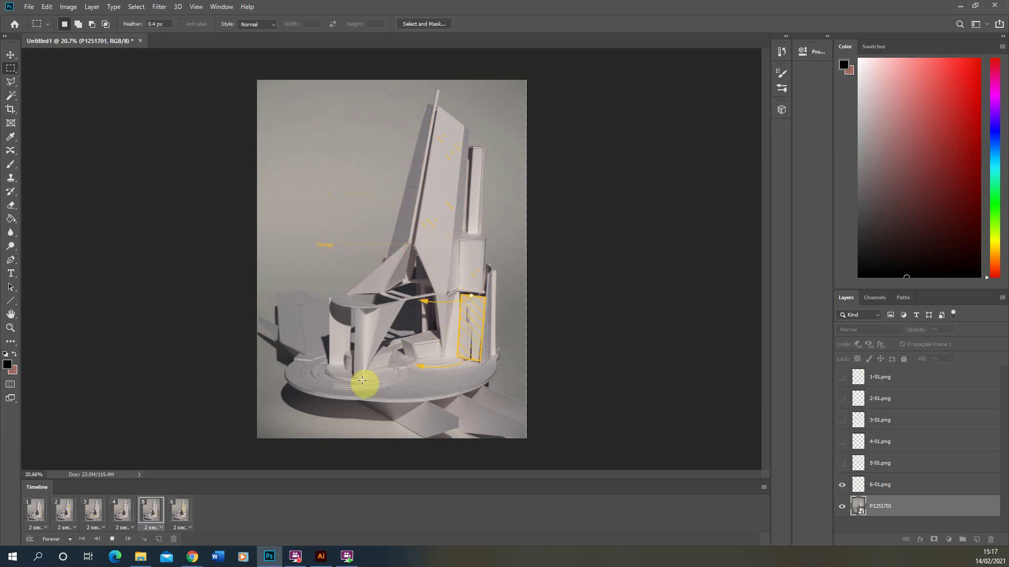
# - Stop playback, then open Render Video for Untitled1.mp4 and cancel without rendering
pyautogui.click(112, 541)
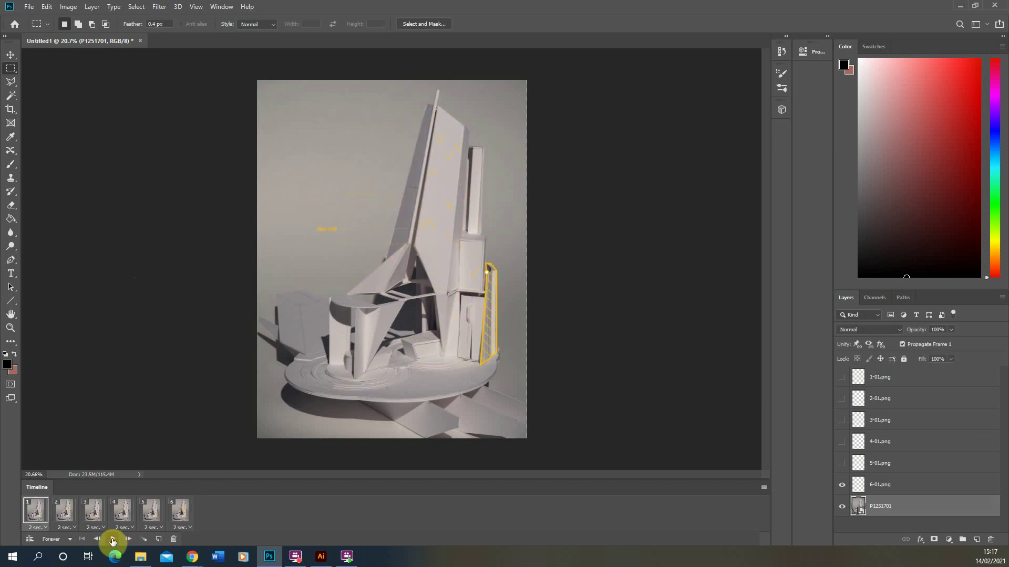
pyautogui.click(28, 7)
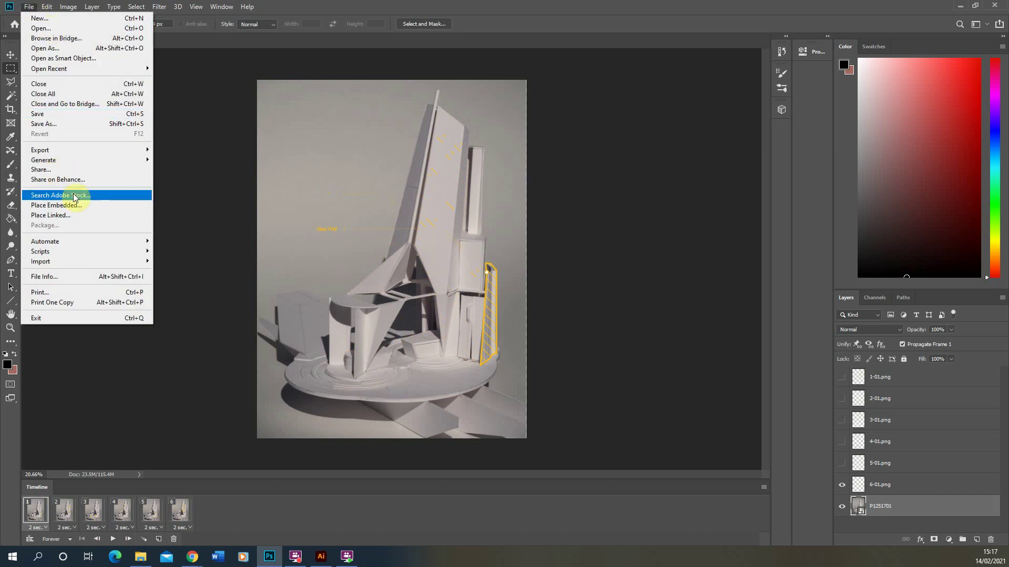
pyautogui.moveTo(61, 153)
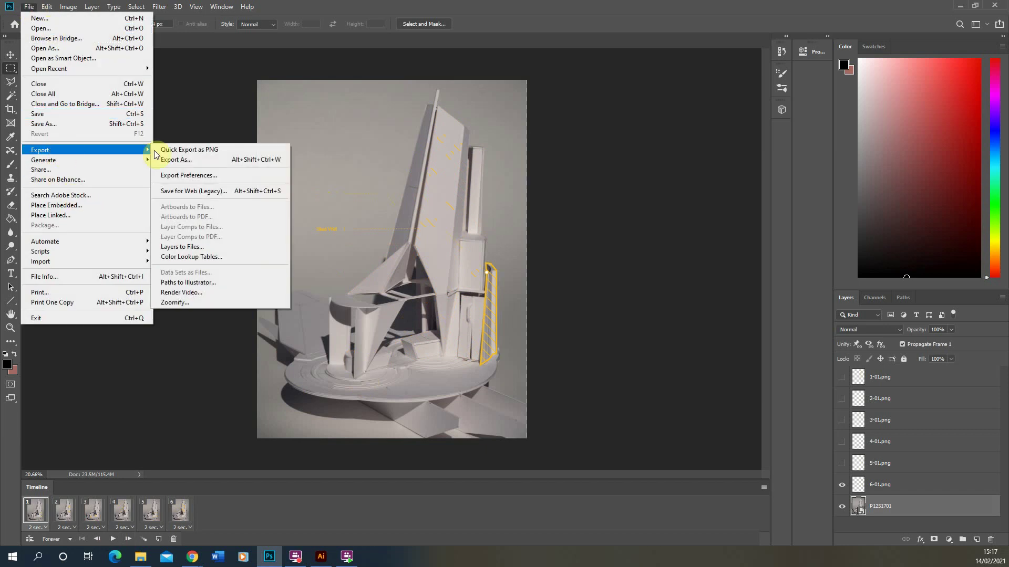
pyautogui.click(206, 293)
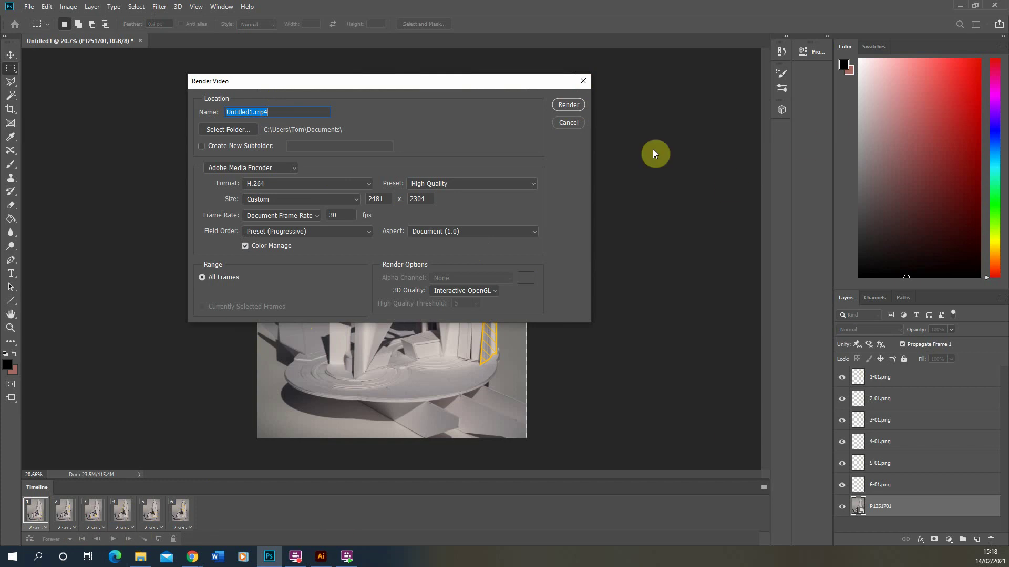
pyautogui.click(566, 124)
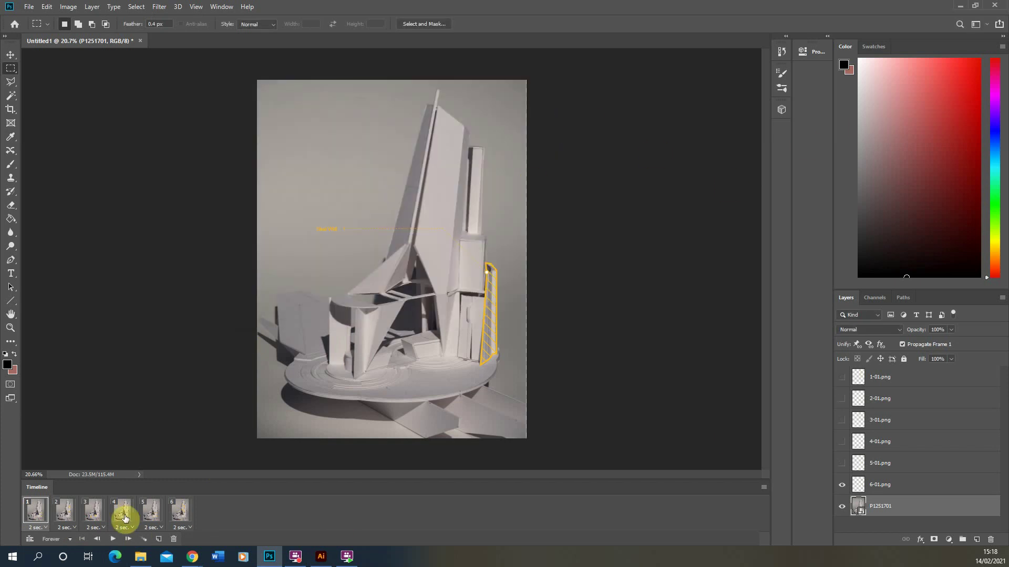
# - Change all six frame delays to 1.0 second and replay the animation
pyautogui.click(190, 528)
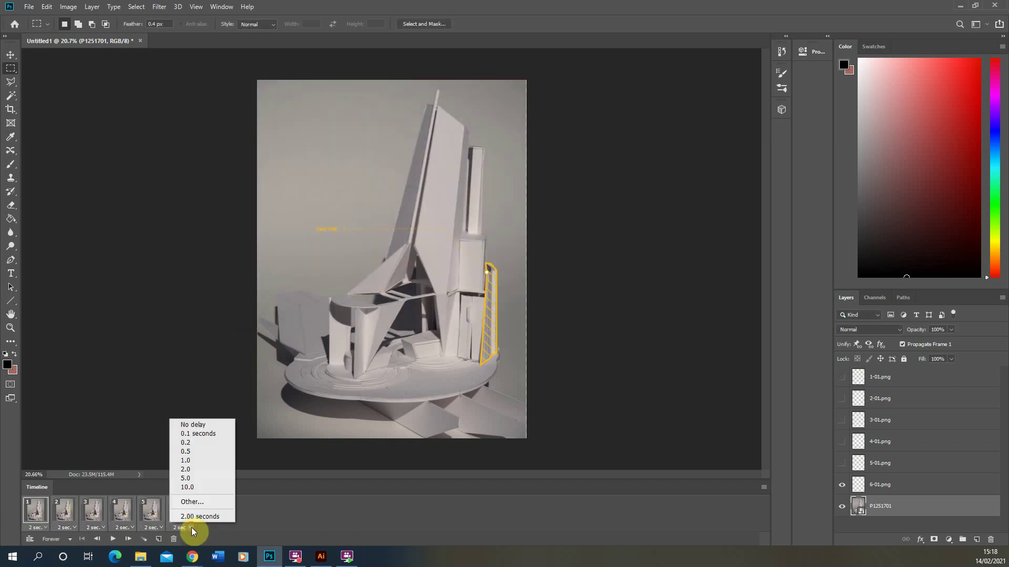
pyautogui.click(207, 461)
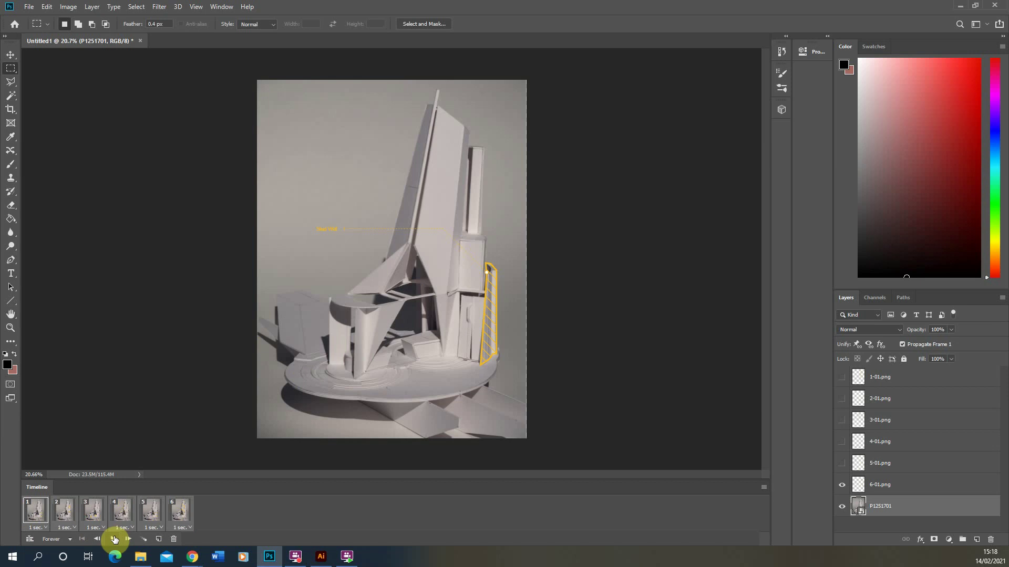
pyautogui.click(114, 539)
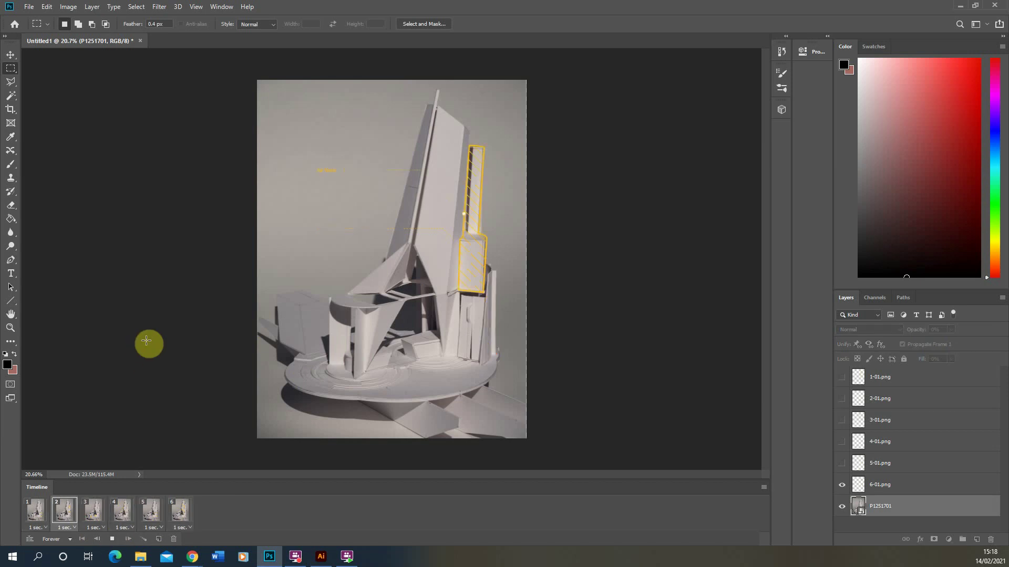